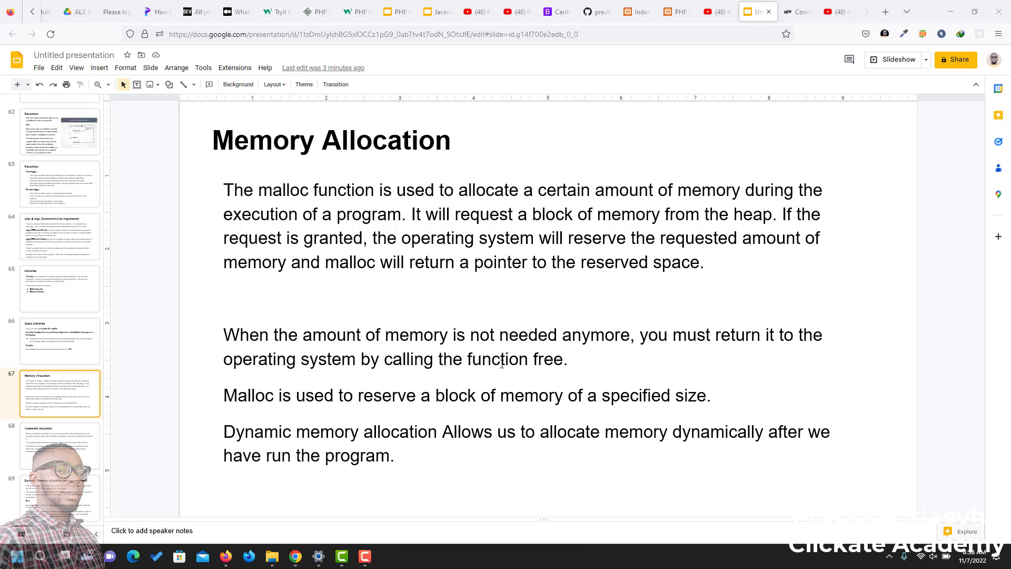
- Select the word 'free' on the Memory Allocation slide, then go to slide 68, Automatic allocation
{"action": "double_click", "coordinate": [545, 361]}
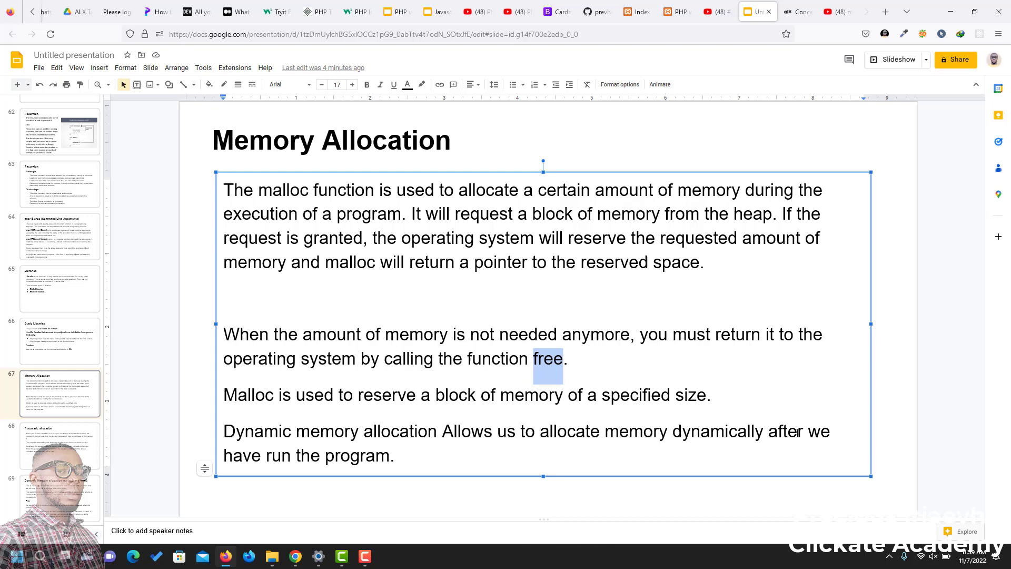
{"action": "left_click", "coordinate": [55, 451]}
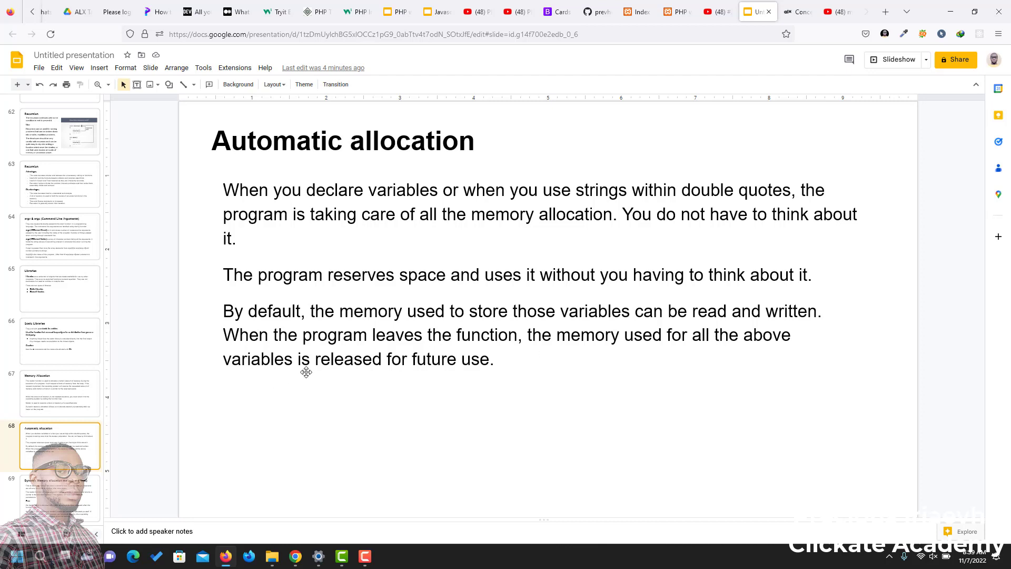
- Place the cursor in the Automatic allocation text, then go to slide 69 on malloc() and free()
{"action": "left_click", "coordinate": [493, 356]}
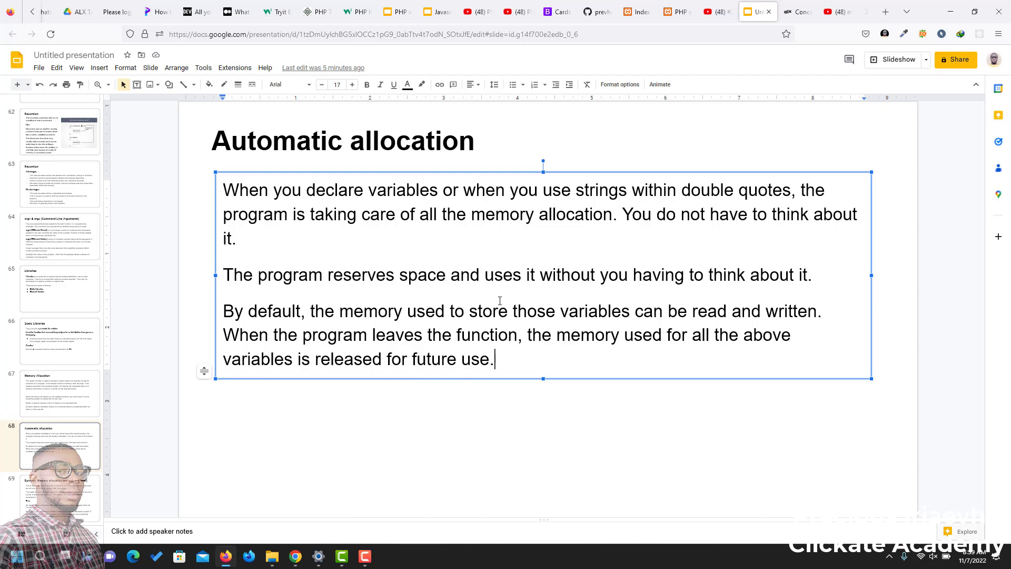
{"action": "left_click", "coordinate": [72, 488]}
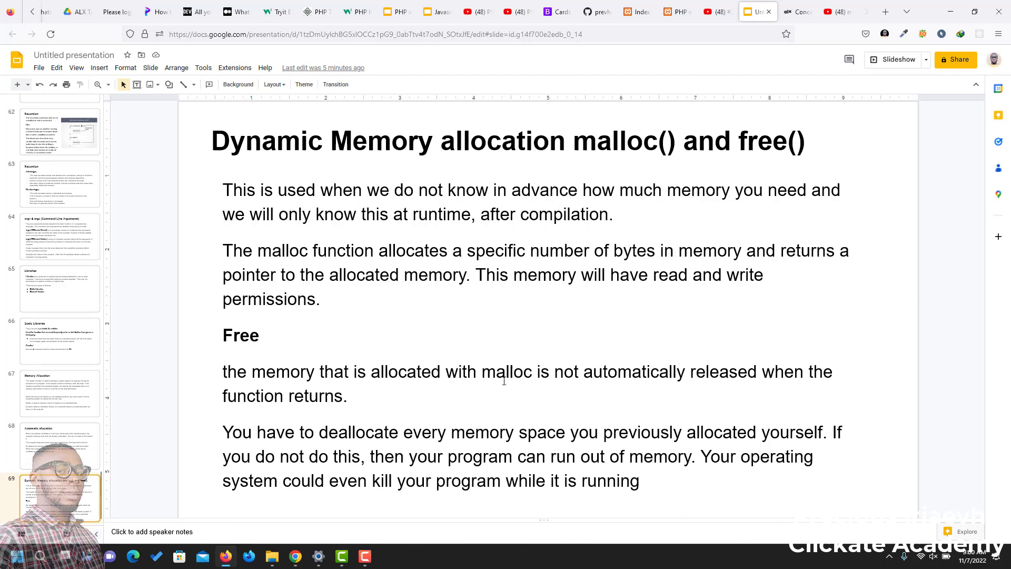
- Place the cursor in the malloc slide text, then switch to coderunner.c in Visual Studio Code
{"action": "left_click", "coordinate": [537, 373]}
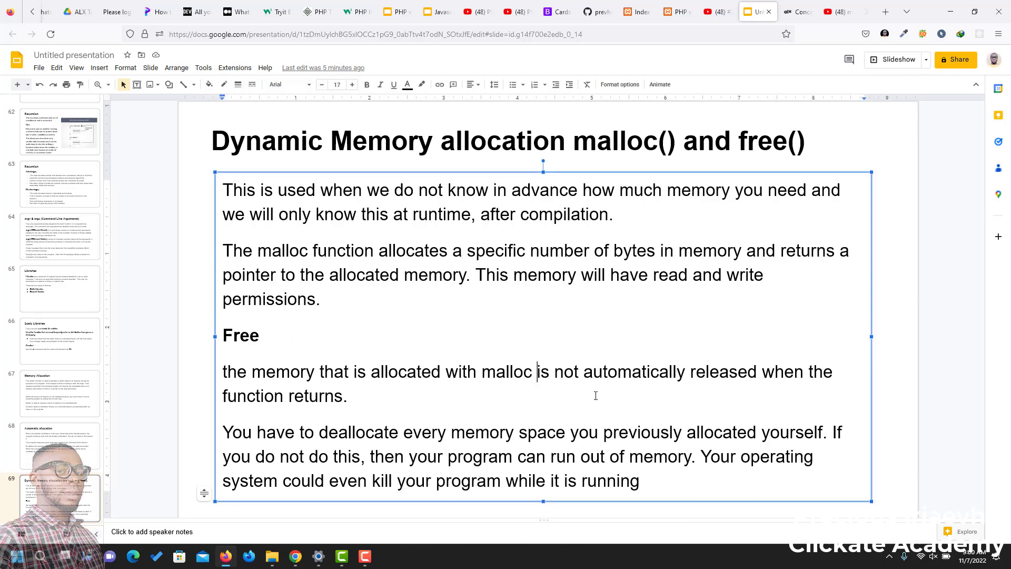
{"action": "left_click", "coordinate": [346, 398]}
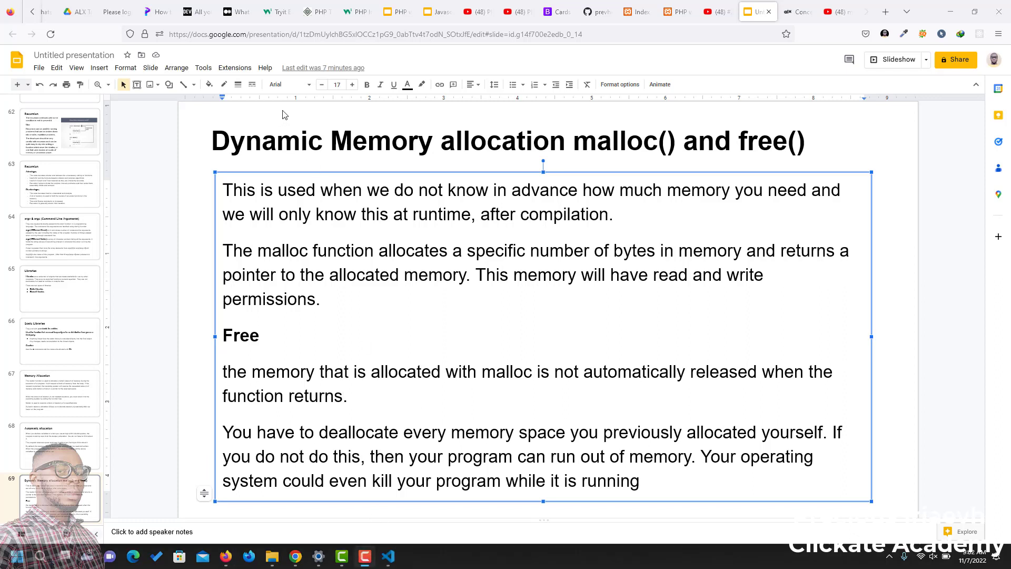
{"action": "left_click", "coordinate": [393, 558]}
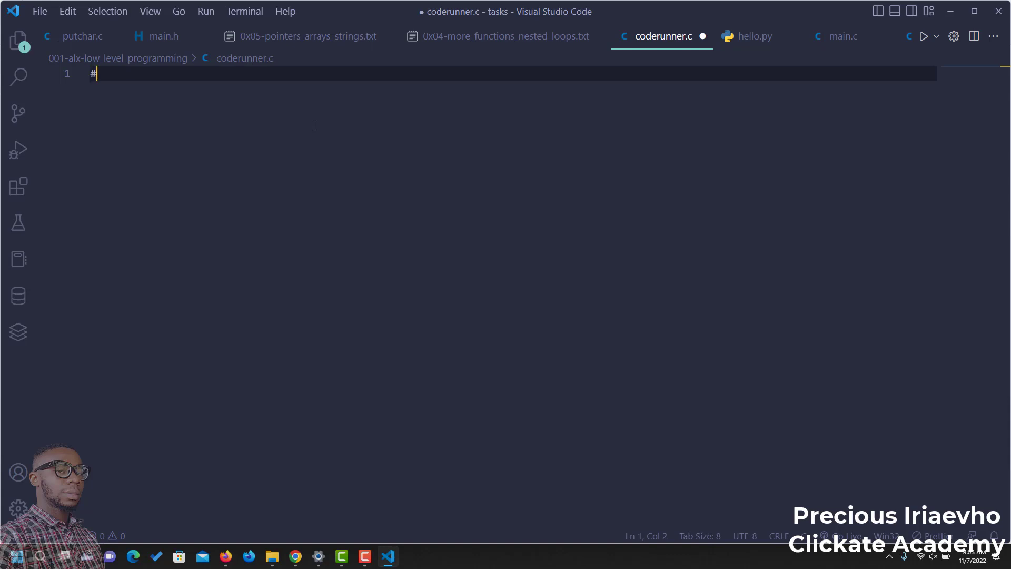
{"action": "type", "text": "#includ"}
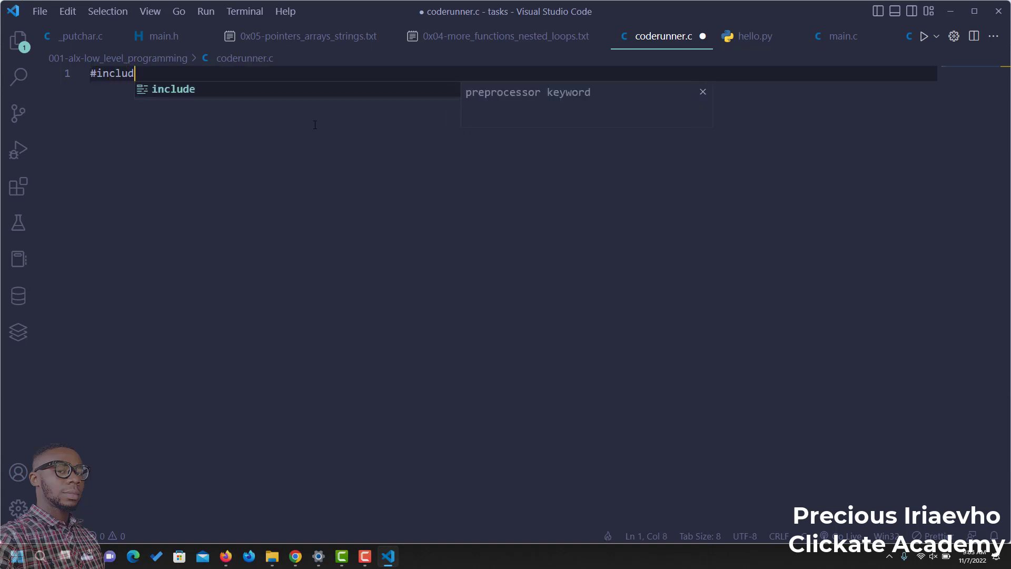
{"action": "type", "text": "e <st"}
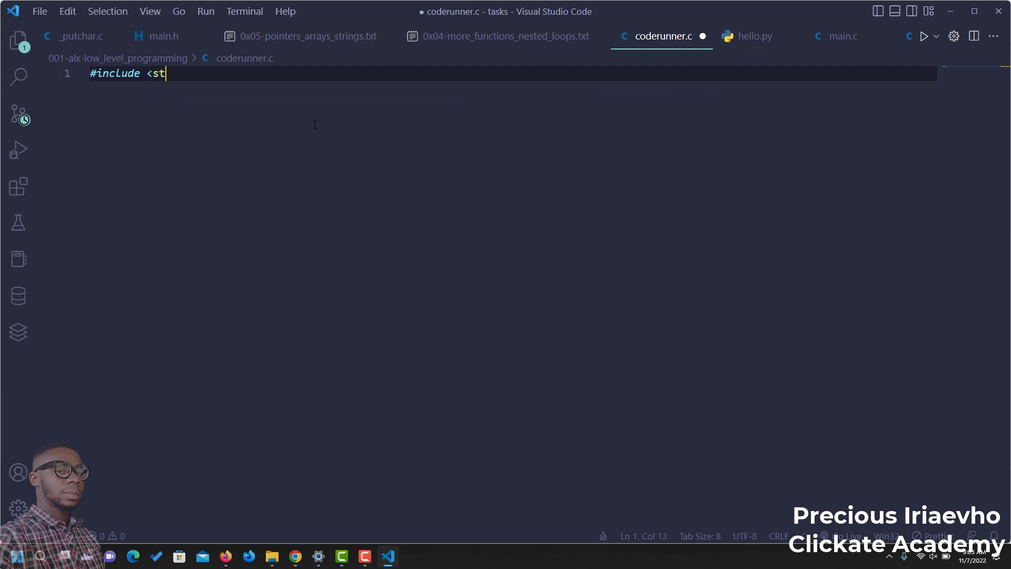
{"action": "type", "text": "dio.h>"}
- Write #include <stdio.h> and int main() { declaring int x; and int *ptr; on separate lines
{"action": "key", "text": "Return"}
{"action": "key", "text": "Return"}
{"action": "type", "text": "int "}
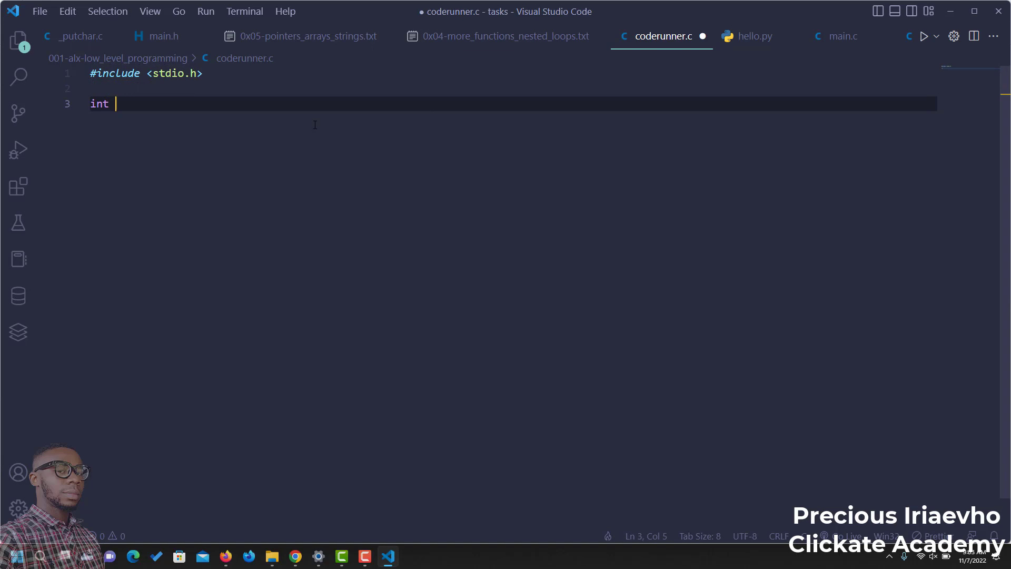
{"action": "type", "text": "main("}
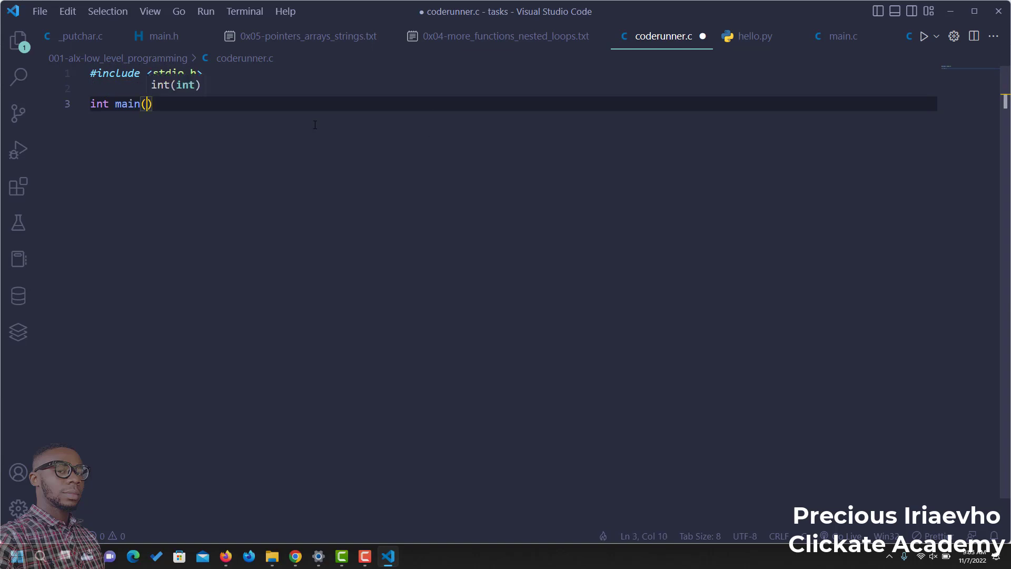
{"action": "type", "text": ") "}
{"action": "type", "text": "{"}
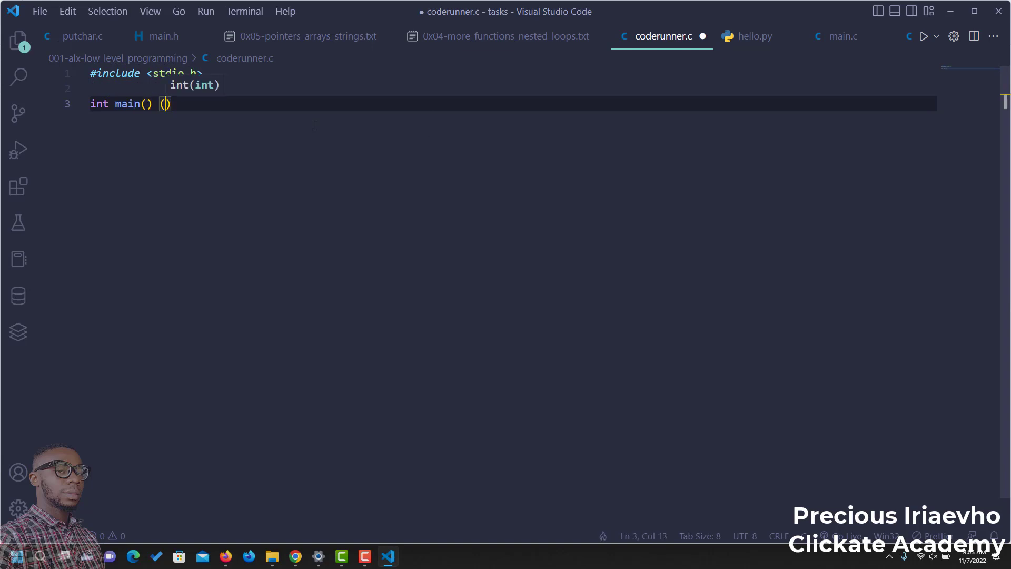
{"action": "key", "text": "Return"}
{"action": "type", "text": "int"}
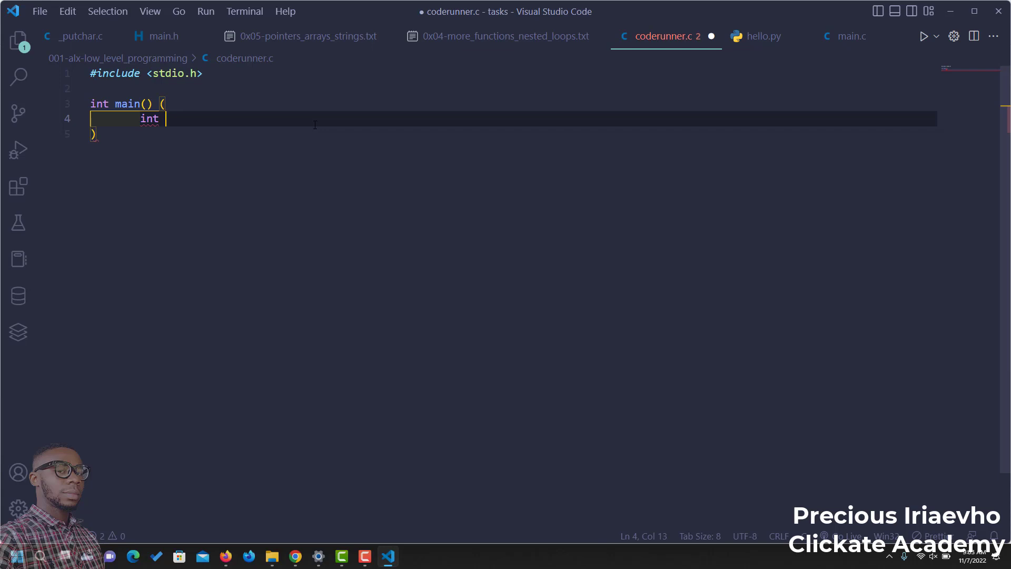
{"action": "type", "text": "x;"}
{"action": "key", "text": "Return"}
{"action": "key", "text": "Return"}
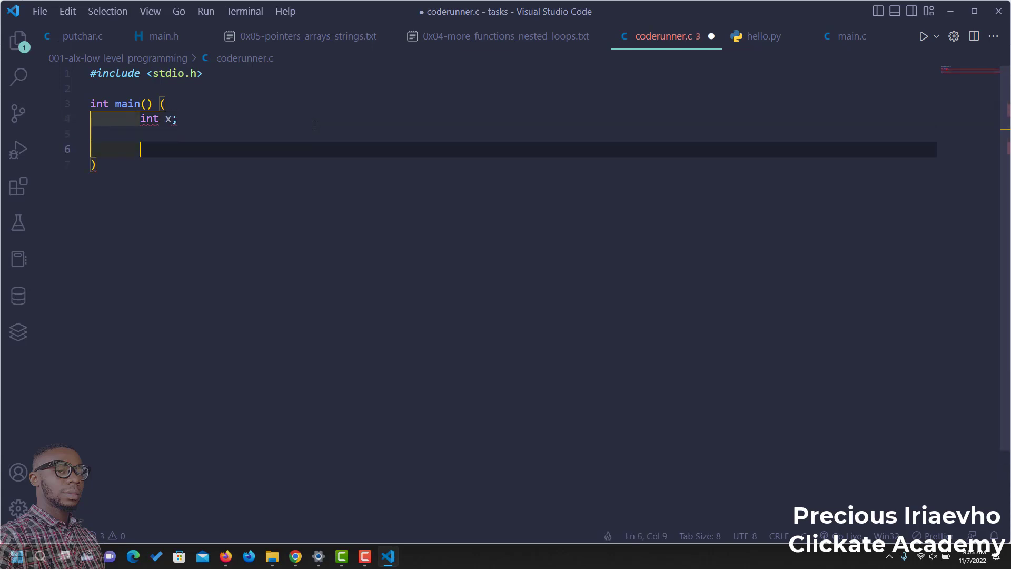
{"action": "type", "text": "int "}
{"action": "type", "text": "*p"}
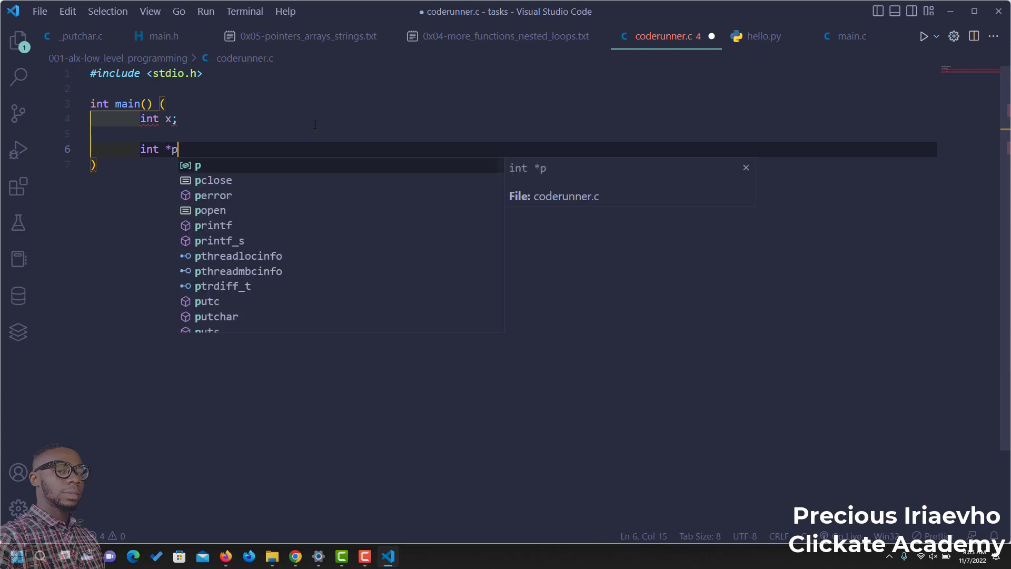
{"action": "type", "text": "tr"}
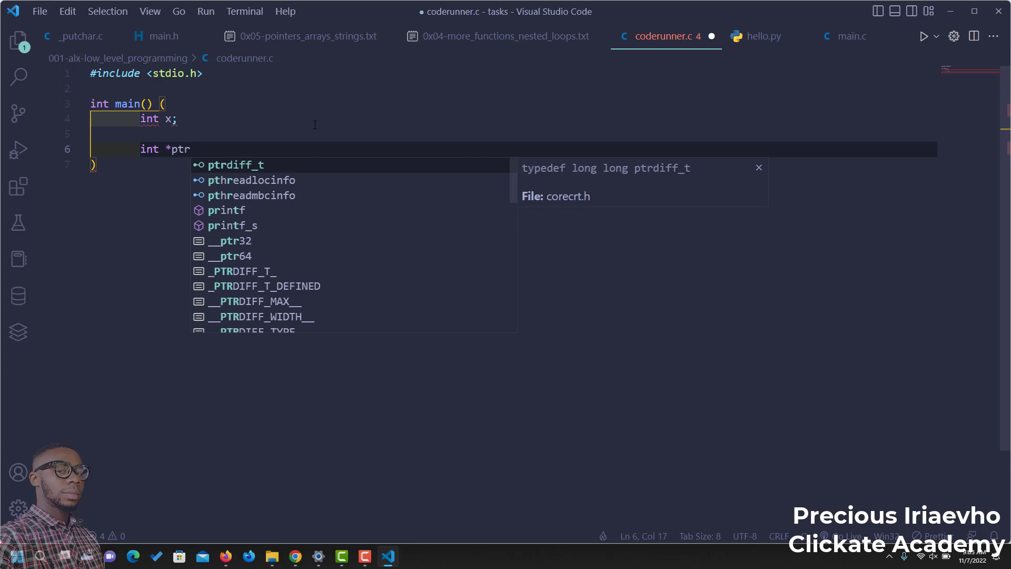
{"action": "type", "text": ";"}
{"action": "key", "text": "Return"}
{"action": "key", "text": "Return"}
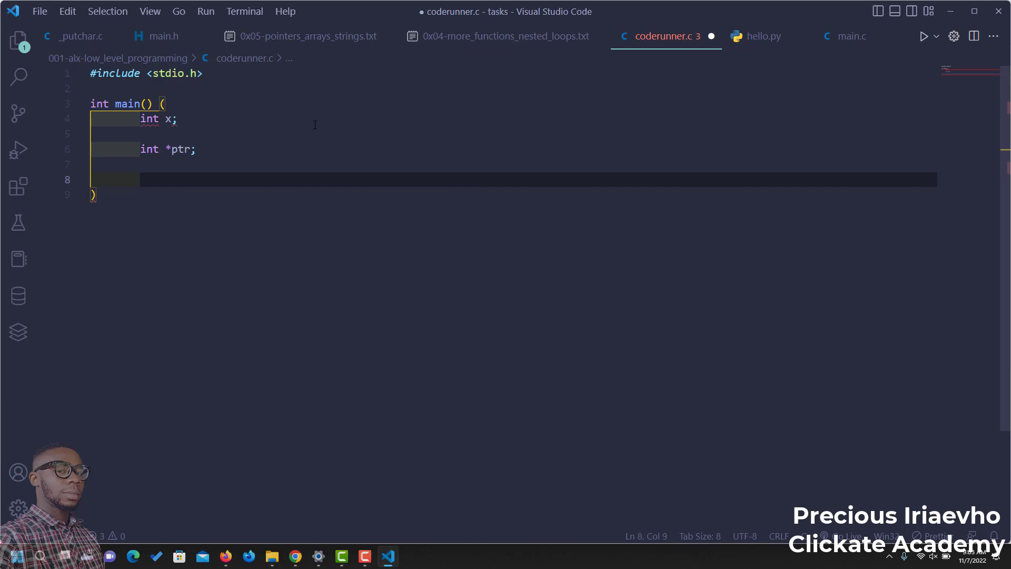
{"action": "type", "text": "ptr"}
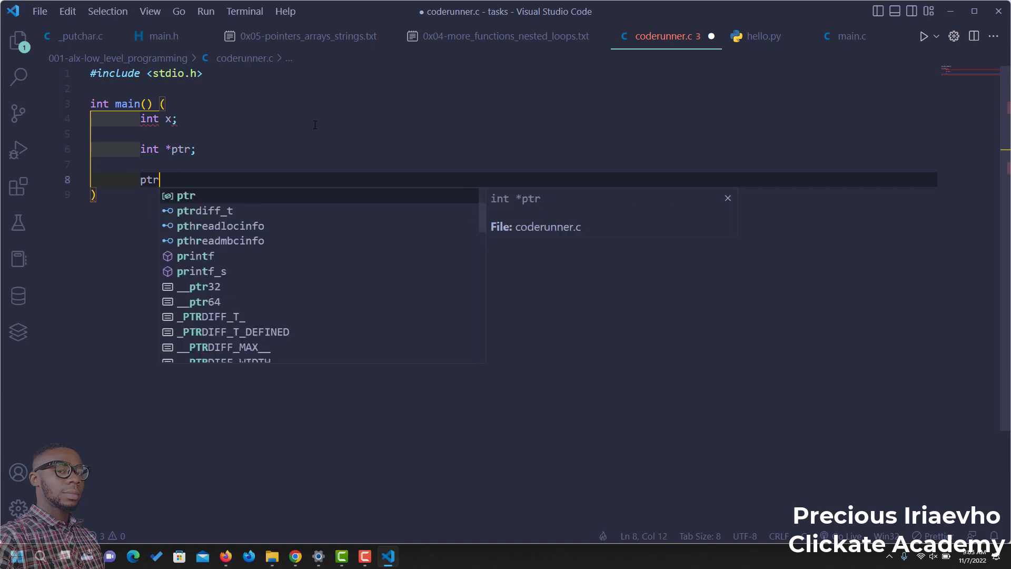
{"action": "type", "text": " = "}
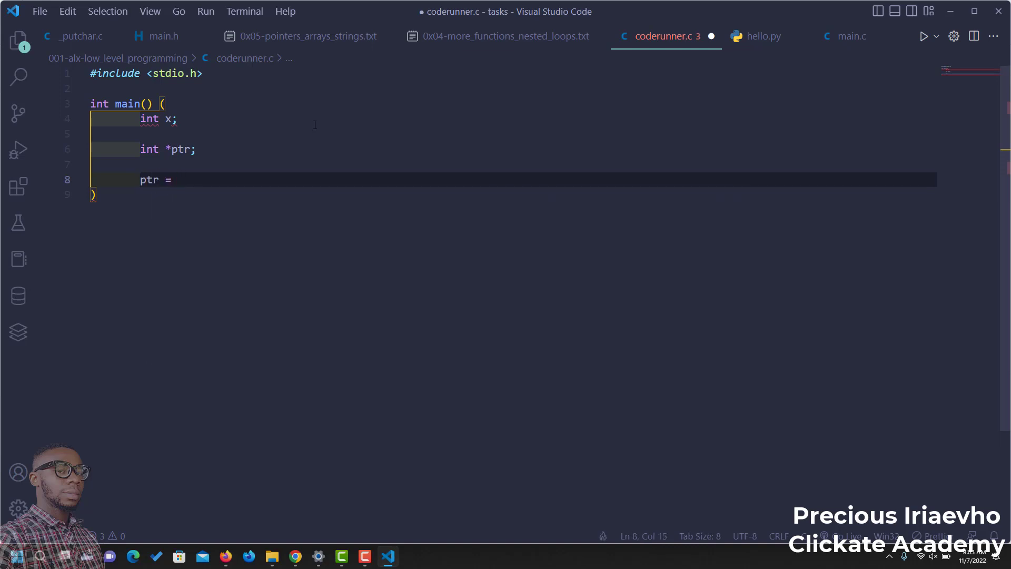
{"action": "type", "text": "int"}
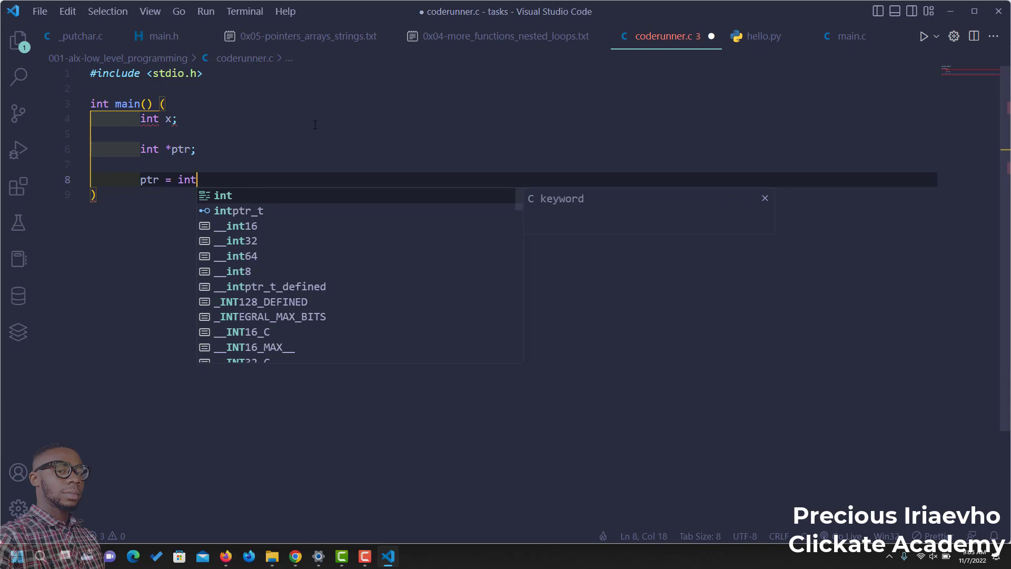
- Delete the mistyped 'int' after 'ptr =' in the malloc assignment
{"action": "key", "text": "BackSpace"}
{"action": "key", "text": "BackSpace"}
{"action": "key", "text": "BackSpace"}
{"action": "type", "text": "("}
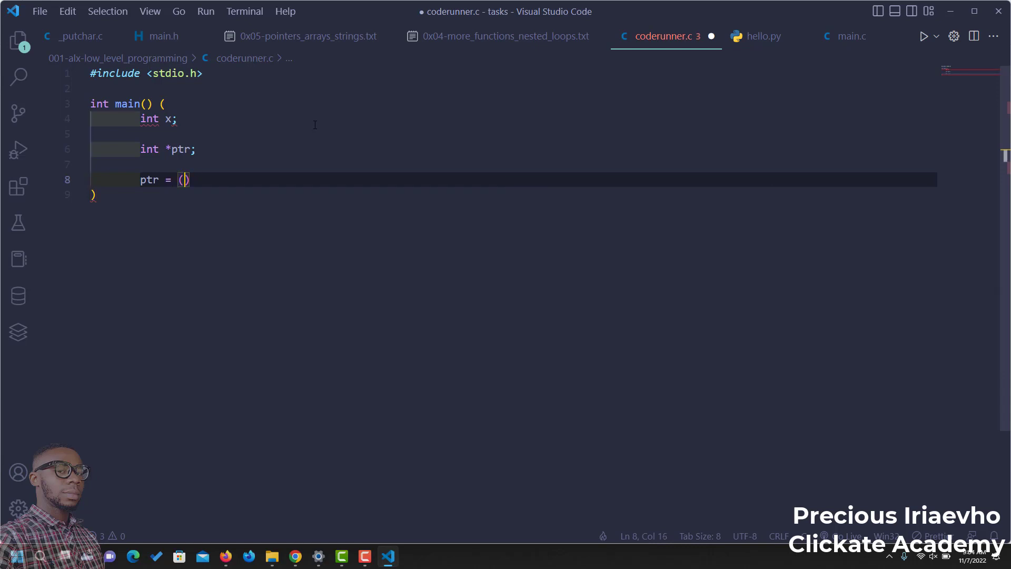
{"action": "type", "text": "int"}
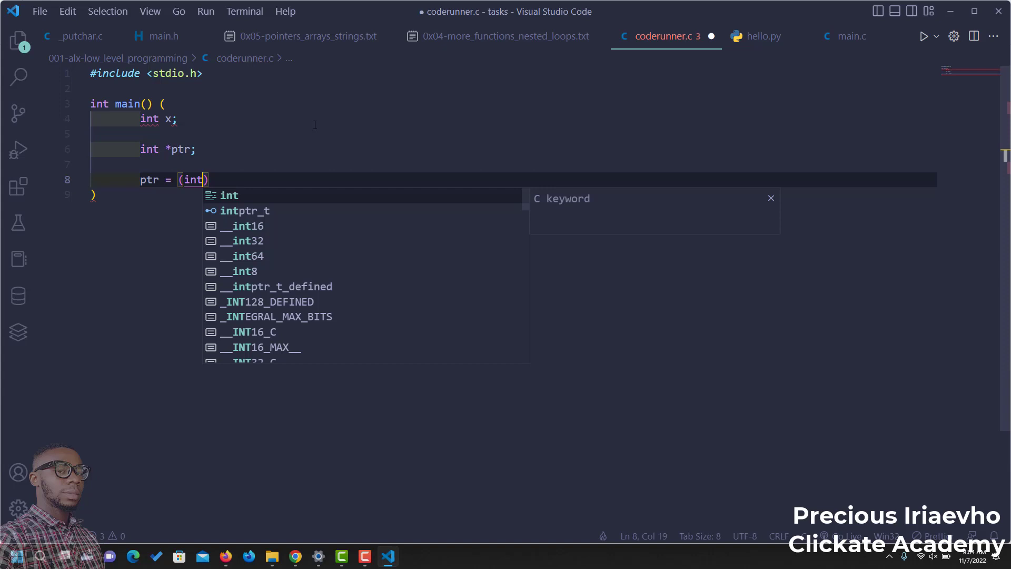
{"action": "type", "text": "*"}
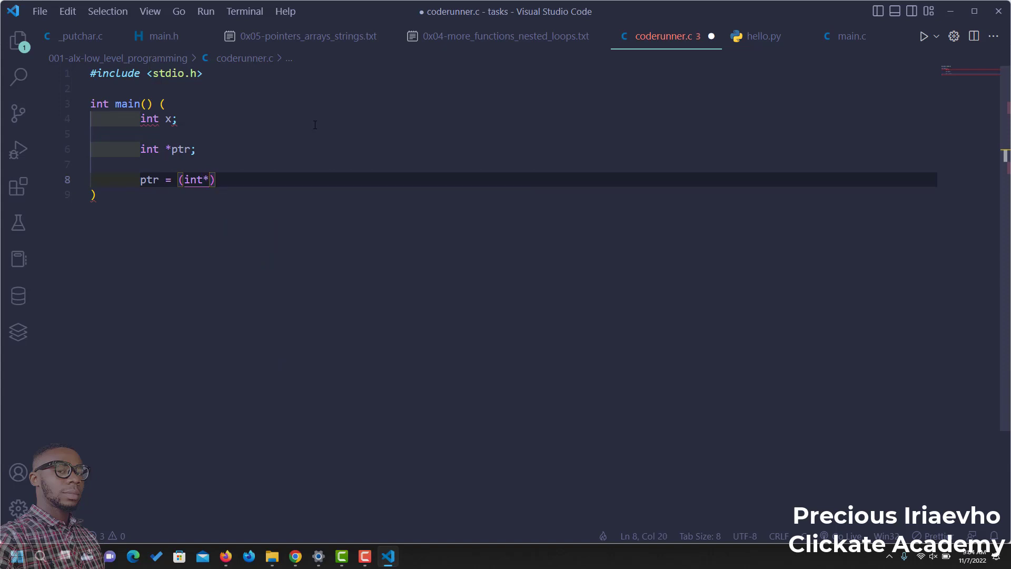
{"action": "type", "text": ")"}
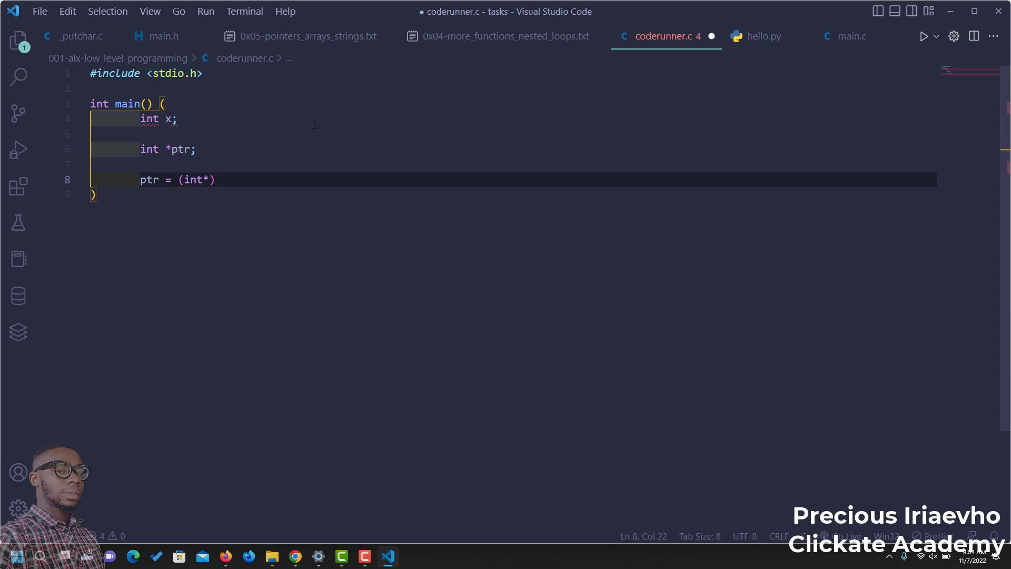
{"action": "type", "text": " mallo"}
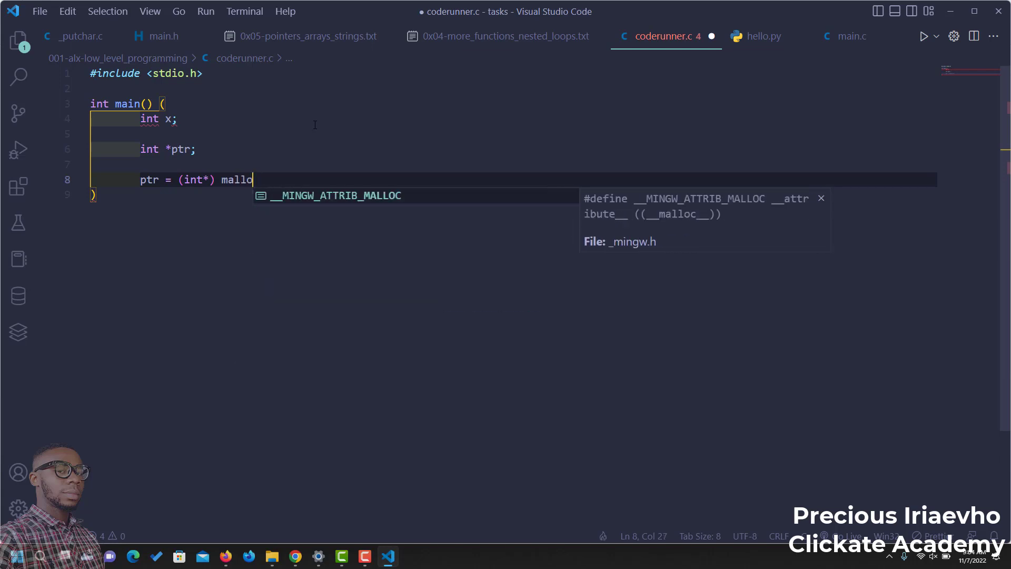
{"action": "type", "text": "c"}
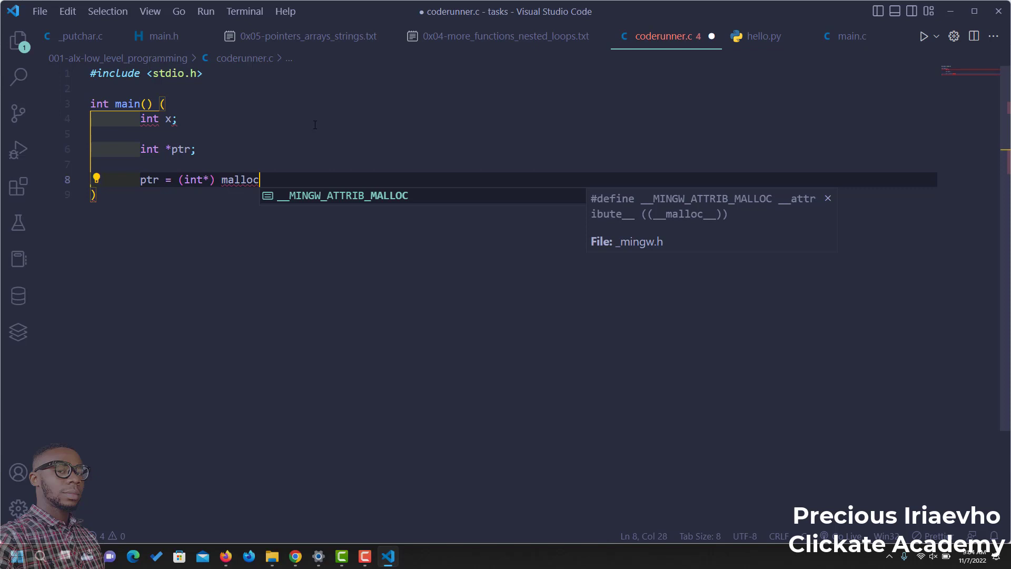
{"action": "type", "text": "("}
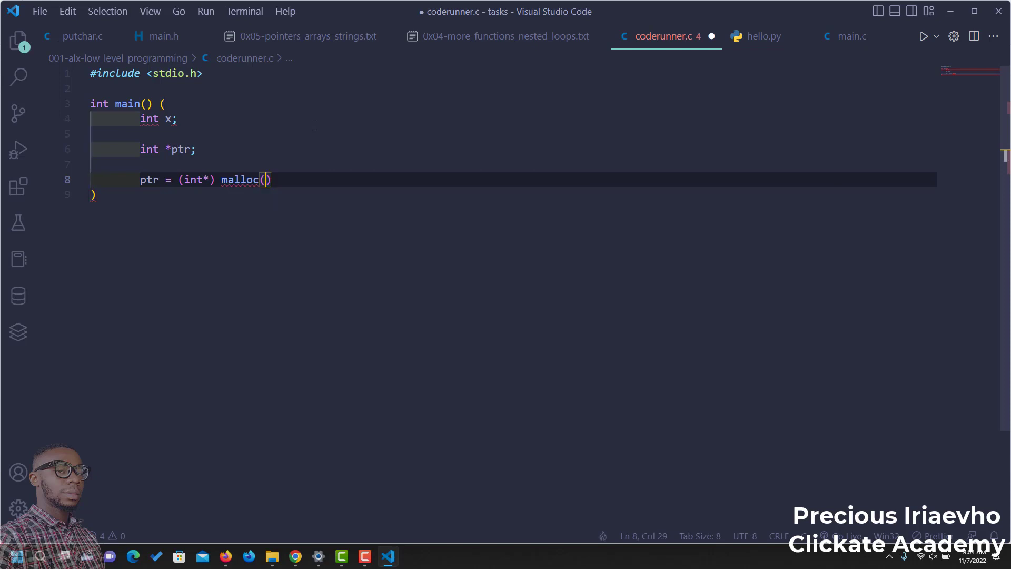
{"action": "type", "text": "n * "}
{"action": "type", "text": "size"}
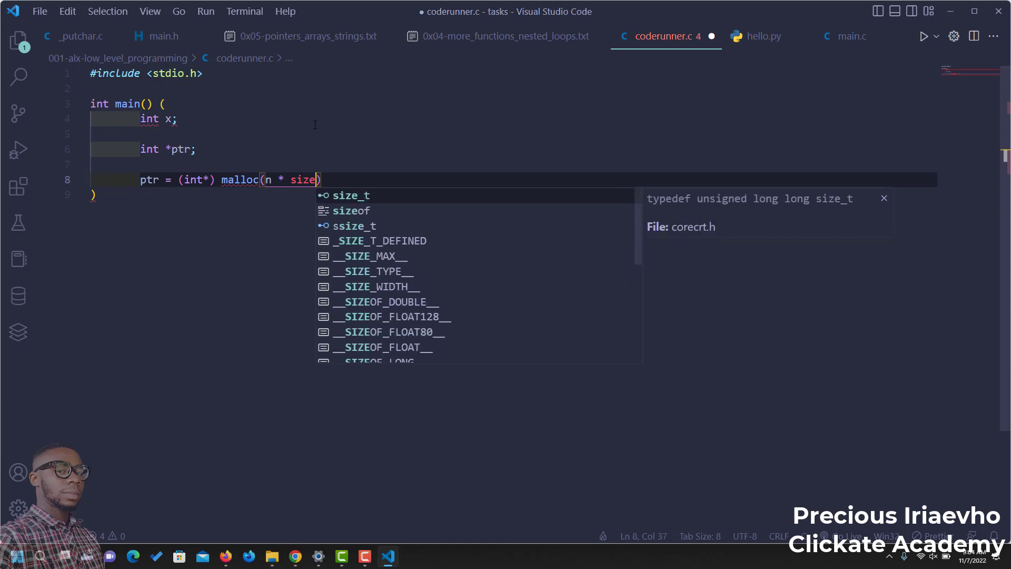
{"action": "type", "text": "of("}
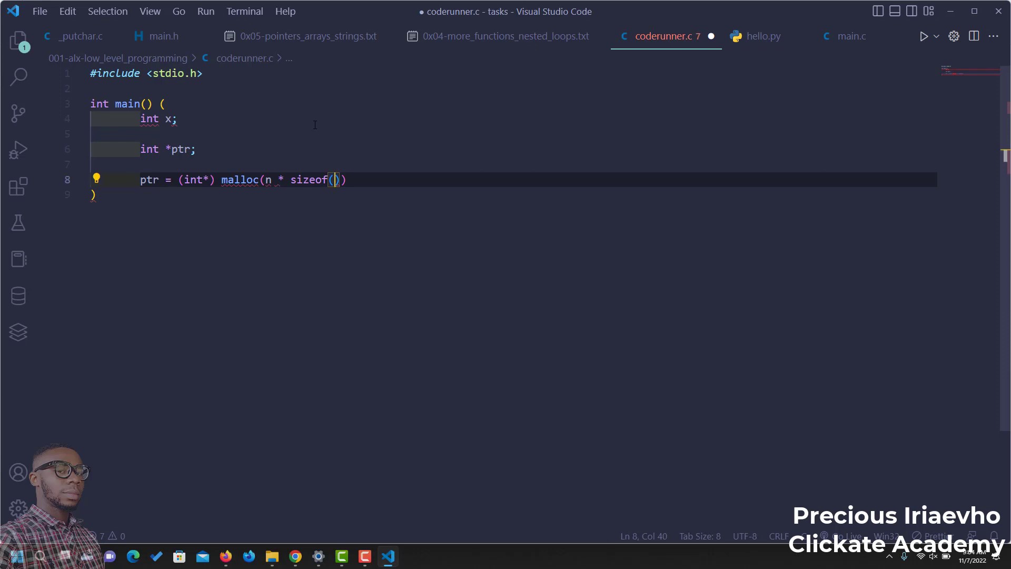
{"action": "type", "text": "int))"}
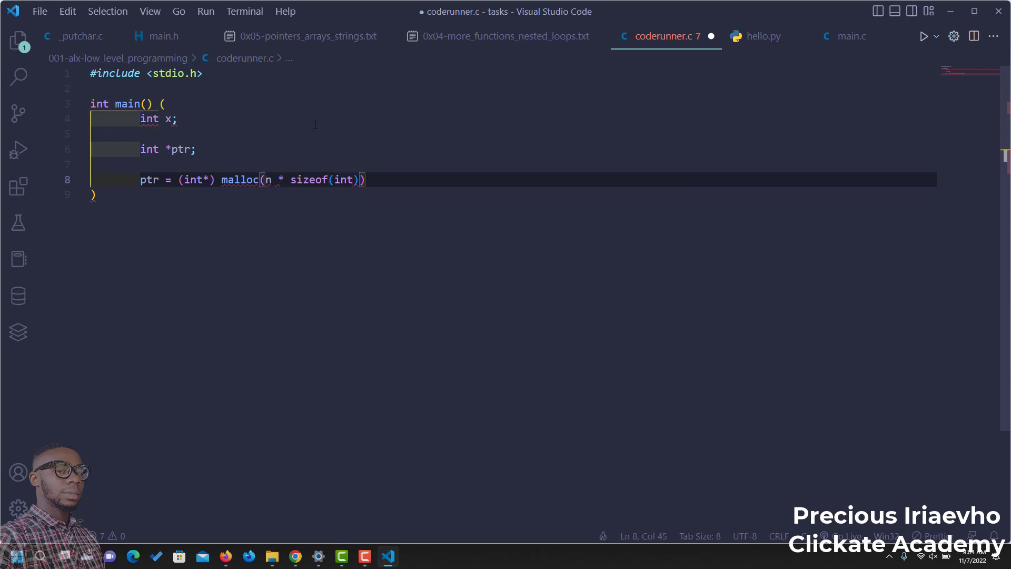
{"action": "type", "text": ";"}
- Assign x = 100, review the flagged n in the malloc line, and add blank lines below it
{"action": "left_click", "coordinate": [171, 119]}
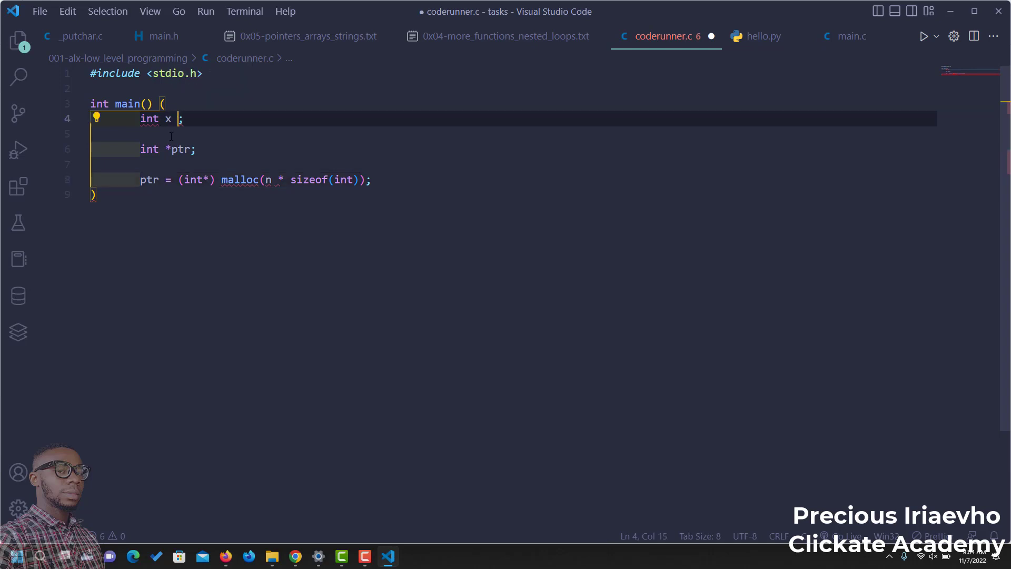
{"action": "type", "text": "= 1"}
{"action": "type", "text": "00"}
{"action": "left_click", "coordinate": [265, 180]}
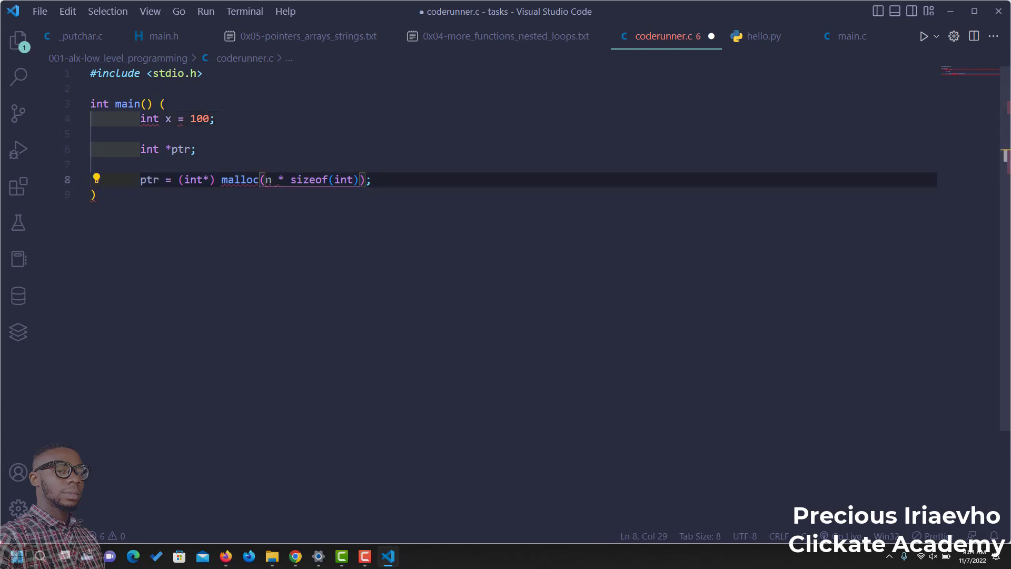
{"action": "left_click", "coordinate": [353, 180]}
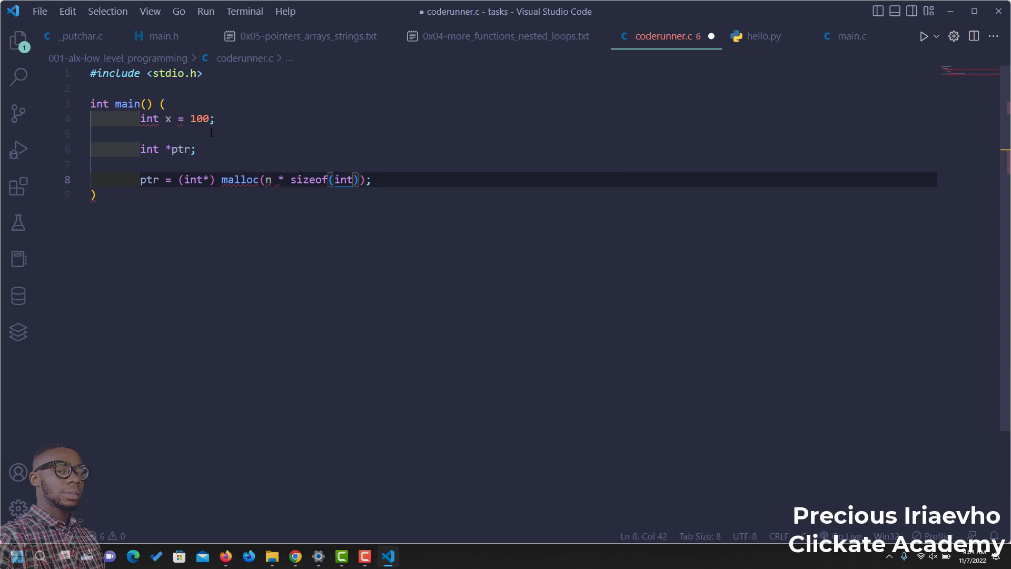
{"action": "left_click", "coordinate": [272, 179]}
{"action": "key", "text": "End"}
{"action": "key", "text": "Return"}
{"action": "key", "text": "Return"}
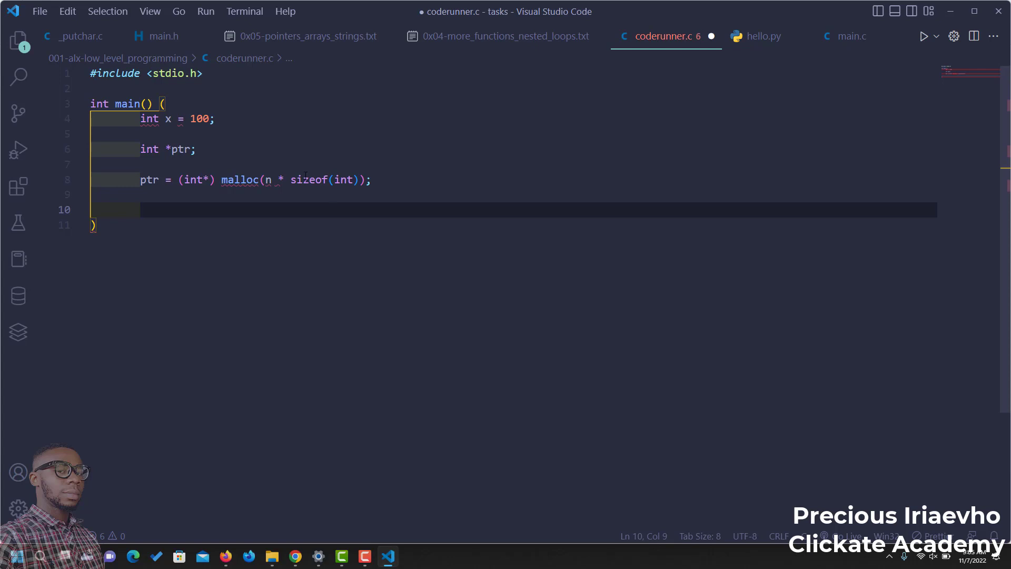
- Change x's value from 100 to 4 and reset the indented blank line below malloc
{"action": "key", "text": "Up"}
{"action": "key", "text": "Up"}
{"action": "key", "text": "Up"}
{"action": "key", "text": "End"}
{"action": "key", "text": "Left"}
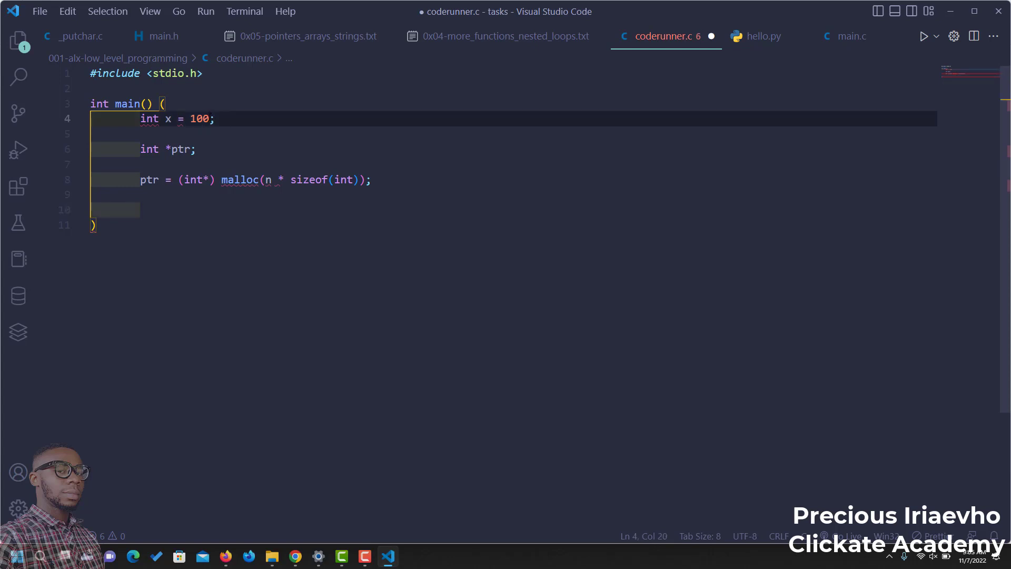
{"action": "key", "text": "BackSpace"}
{"action": "key", "text": "BackSpace"}
{"action": "key", "text": "BackSpace"}
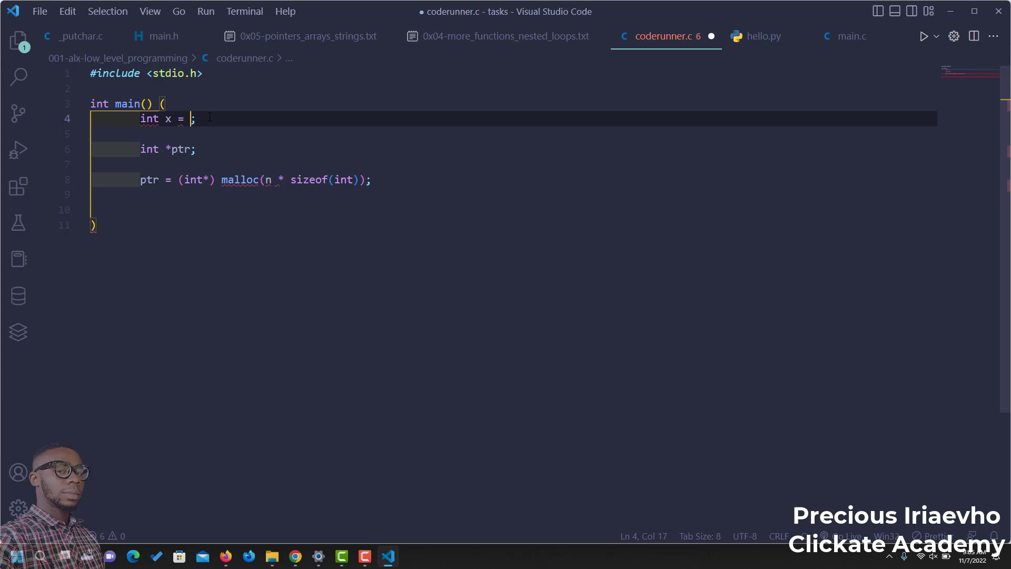
{"action": "type", "text": "4"}
{"action": "left_click", "coordinate": [320, 212]}
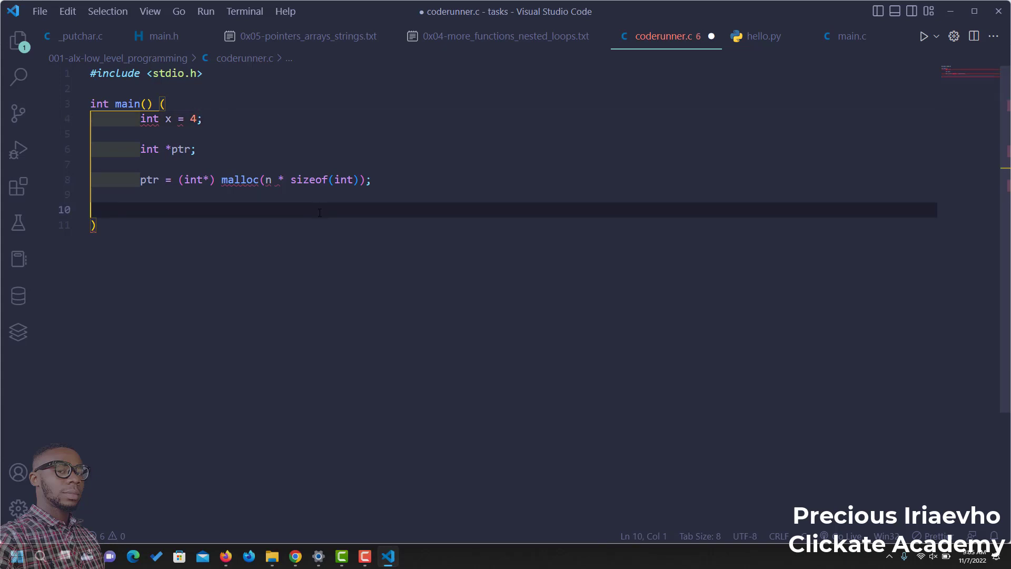
{"action": "key", "text": "BackSpace"}
{"action": "key", "text": "BackSpace"}
{"action": "key", "text": "Return"}
{"action": "key", "text": "Return"}
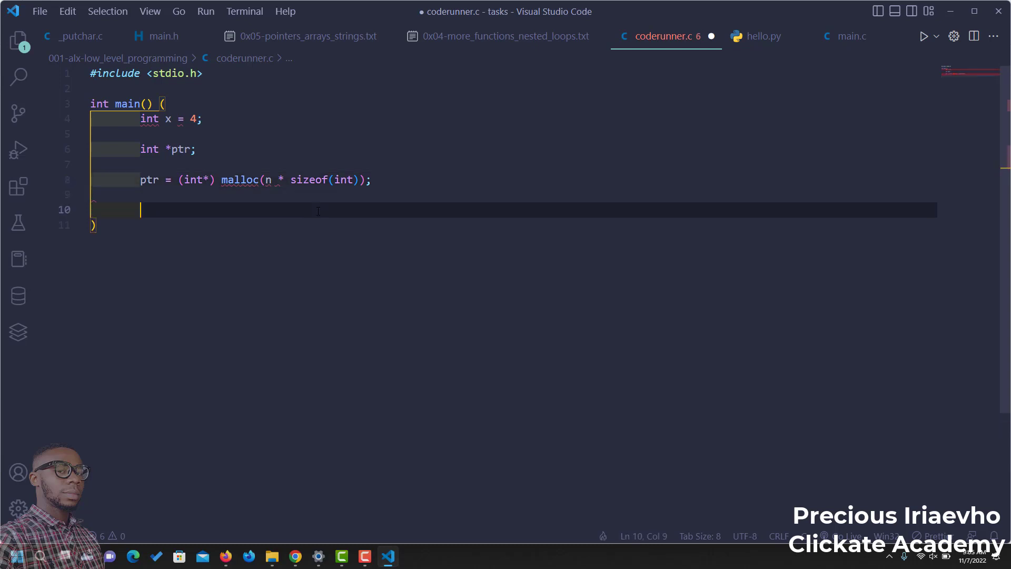
{"action": "type", "text": "for "}
{"action": "type", "text": "int"}
- Write for (int i = 0; i < n; i++) on line 10 with an empty braced body
{"action": "key", "text": "BackSpace"}
{"action": "key", "text": "BackSpace"}
{"action": "key", "text": "BackSpace"}
{"action": "type", "text": "("}
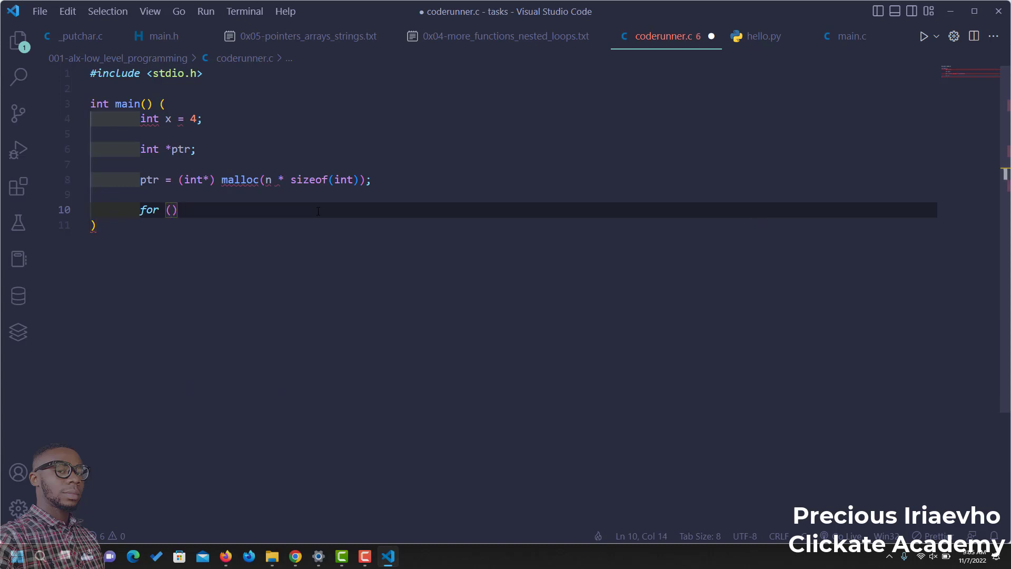
{"action": "type", "text": "int"}
{"action": "type", "text": " i = "}
{"action": "type", "text": "0"}
{"action": "type", "text": "; "}
{"action": "type", "text": "i < n"}
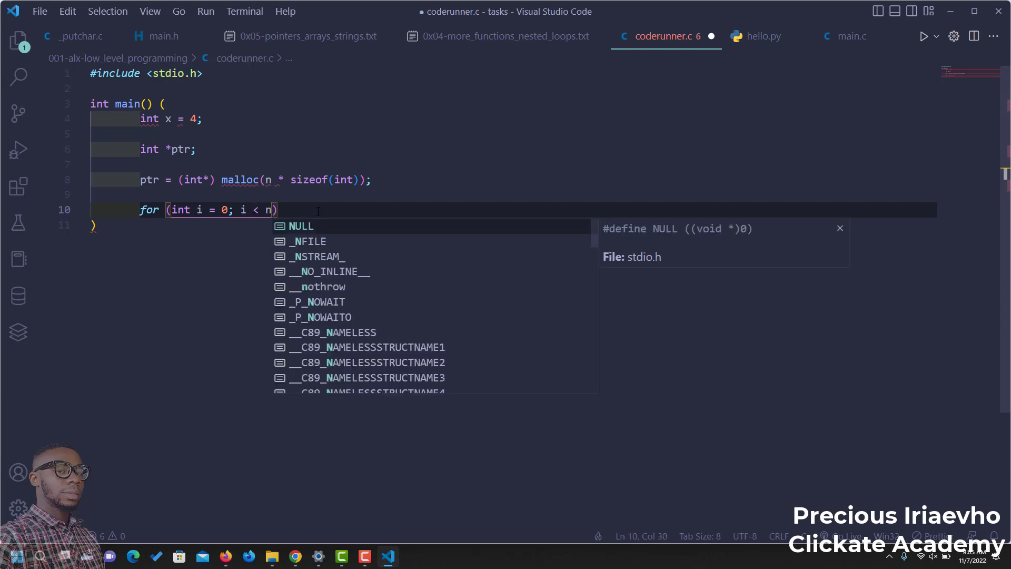
{"action": "type", "text": "; i"}
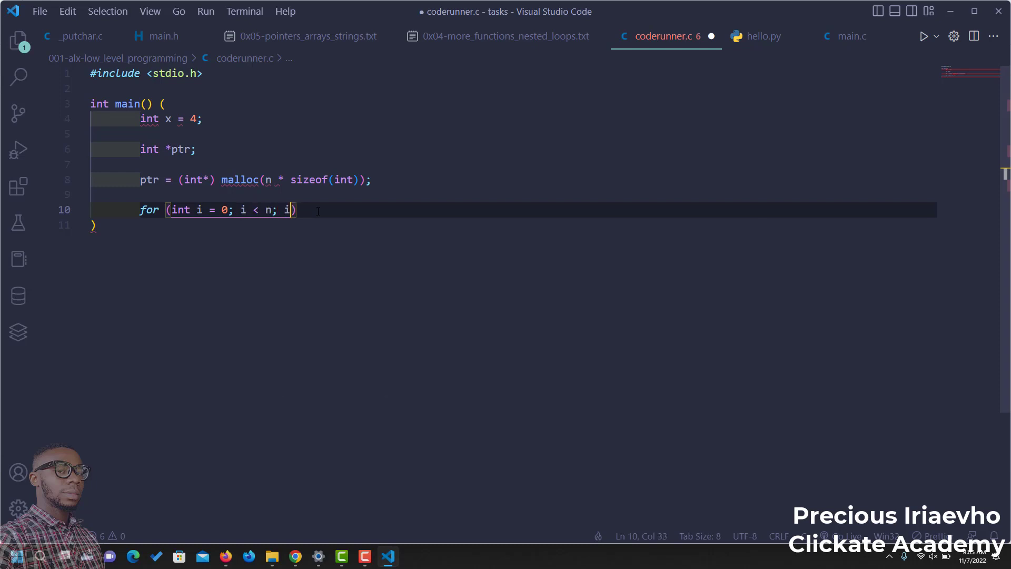
{"action": "type", "text": "++)"}
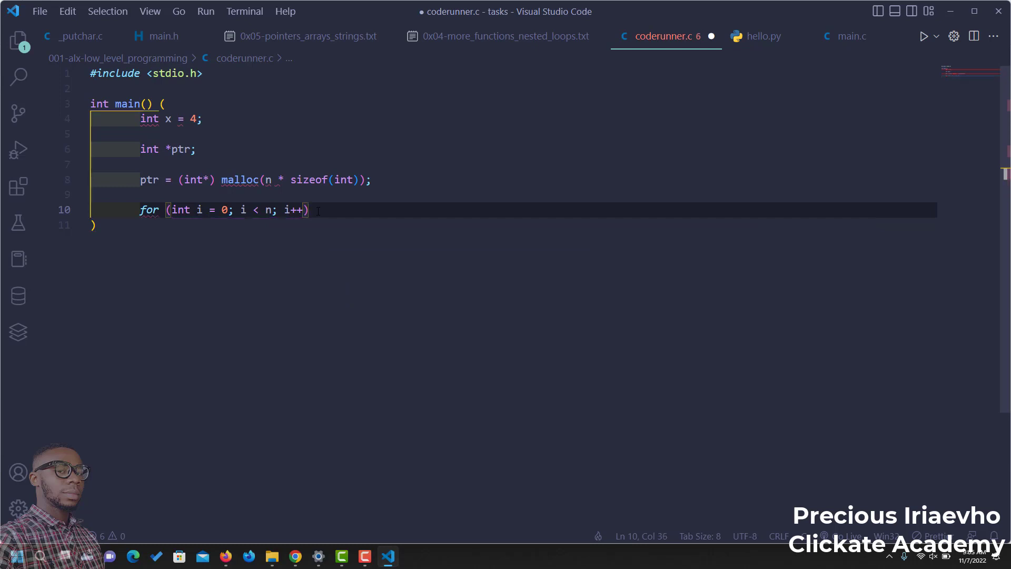
{"action": "type", "text": "{"}
{"action": "key", "text": "Return"}
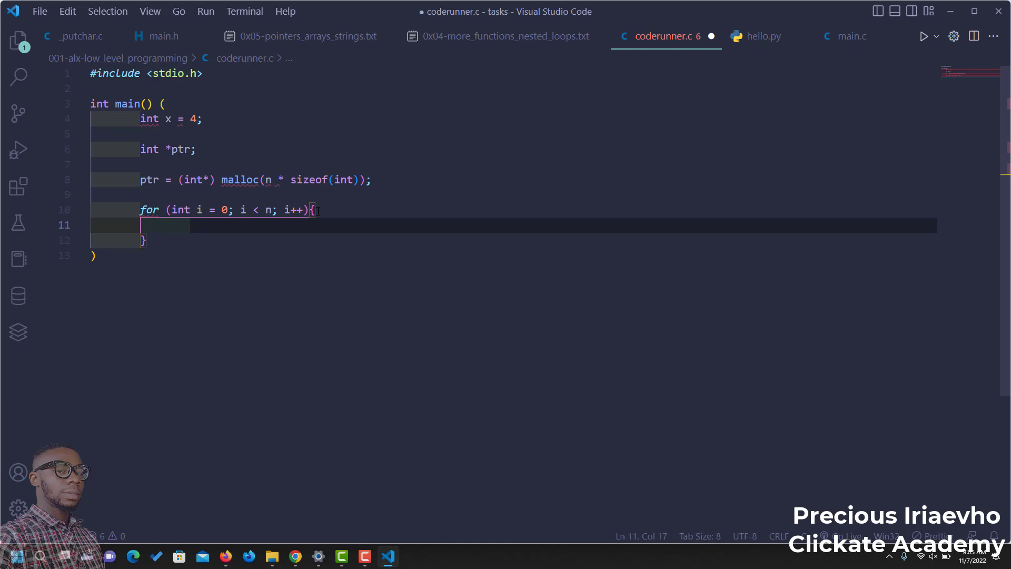
{"action": "type", "text": "scanf"}
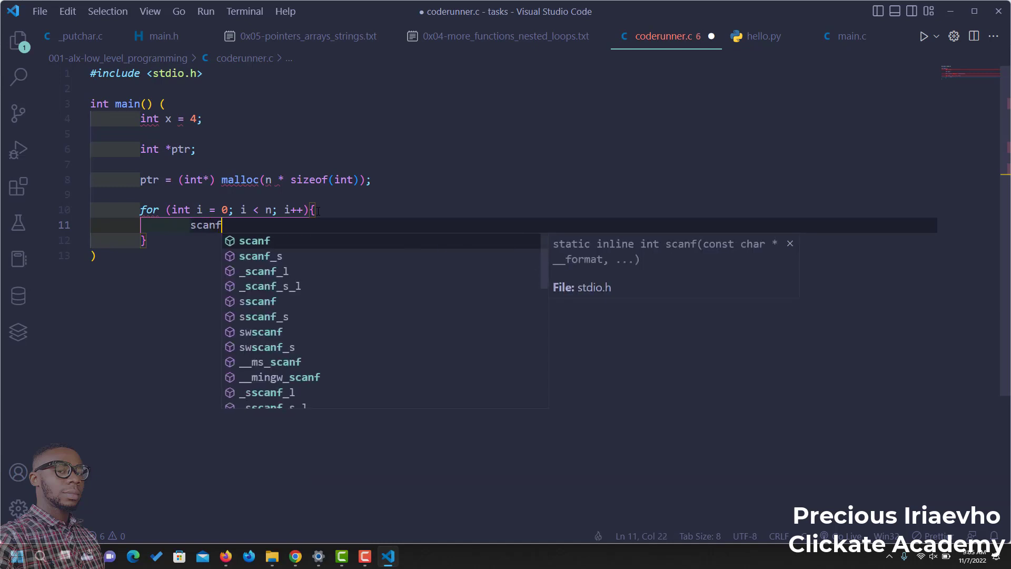
{"action": "type", "text": "f("}
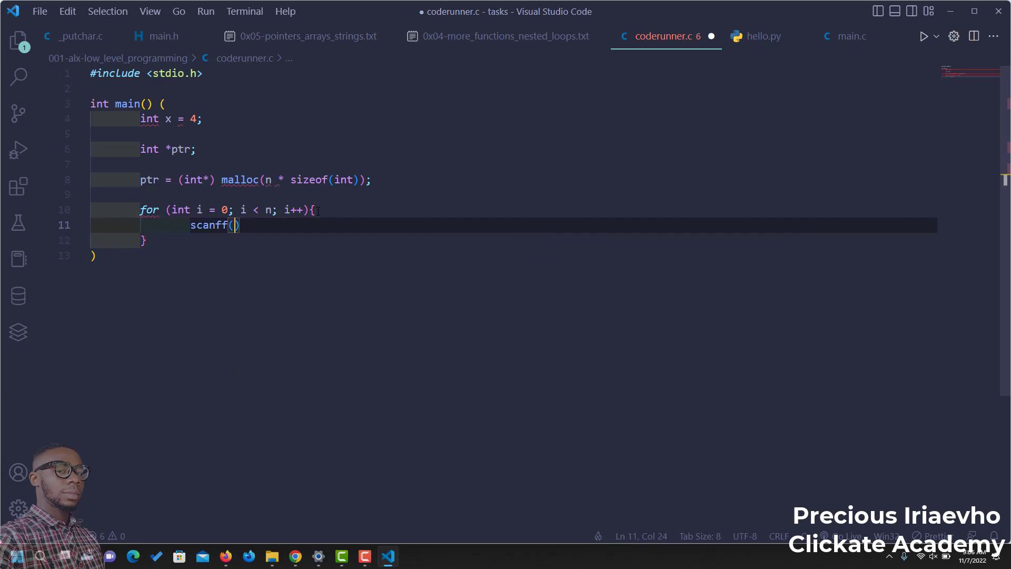
{"action": "type", "text": "\""}
{"action": "type", "text": "%d"}
{"action": "type", "text": "\""}
{"action": "type", "text": ", "}
{"action": "type", "text": "ptr "}
{"action": "type", "text": "+ 1"}
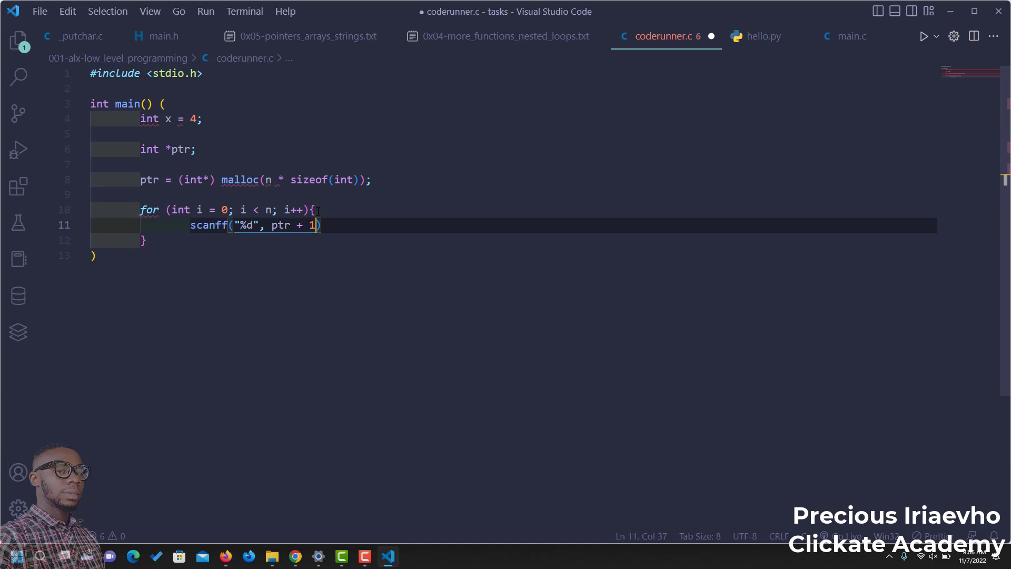
- Finish the loop body as scanf("%d", ptr + 1); and move up to blank line 9
{"action": "key", "text": "Right"}
{"action": "type", "text": ";"}
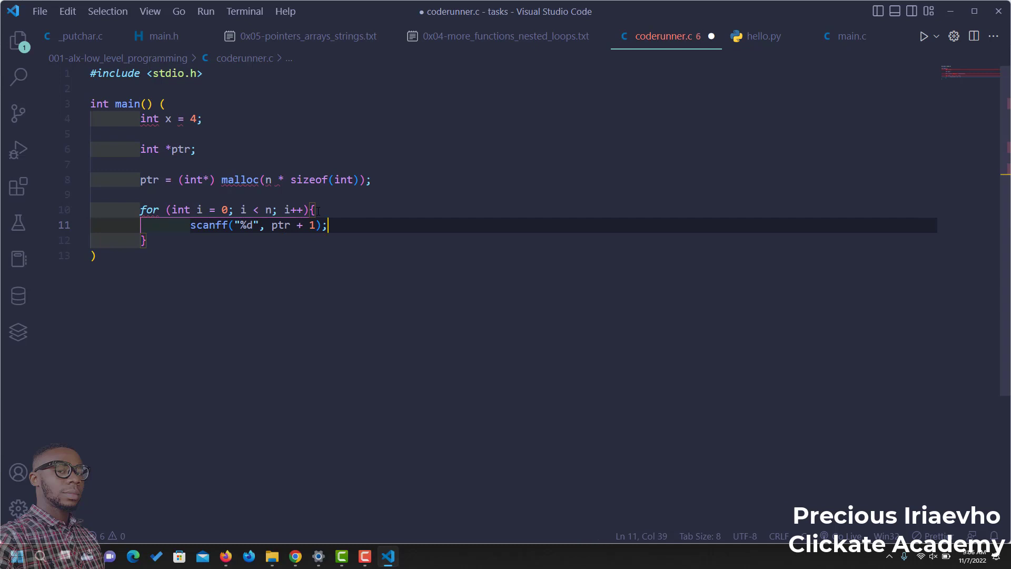
{"action": "key", "text": "Up"}
{"action": "key", "text": "Up"}
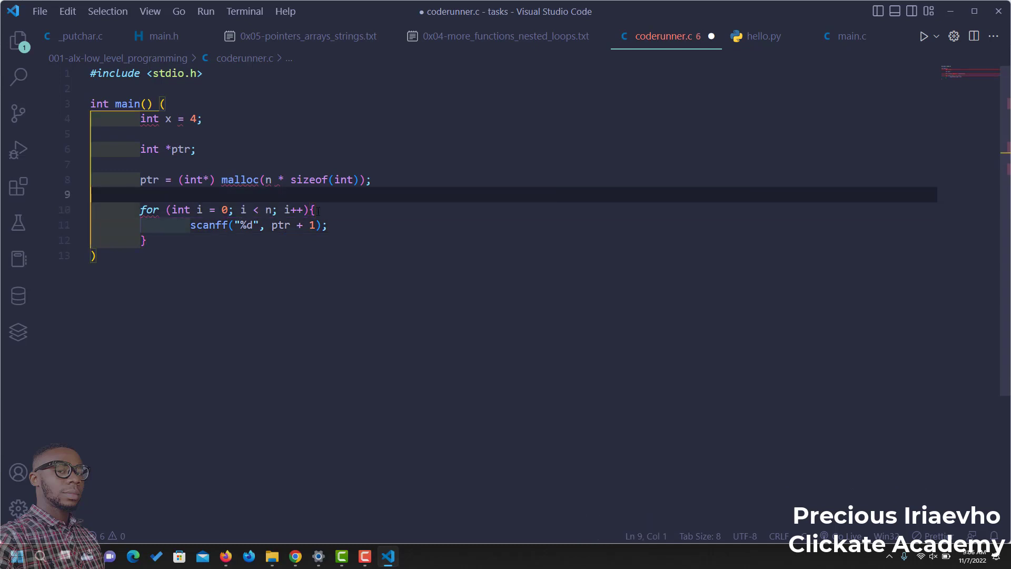
- Add printf("Enter Values\n"); above the for loop and open blank lines after the loop
{"action": "key", "text": "Return"}
{"action": "type", "text": "pr"}
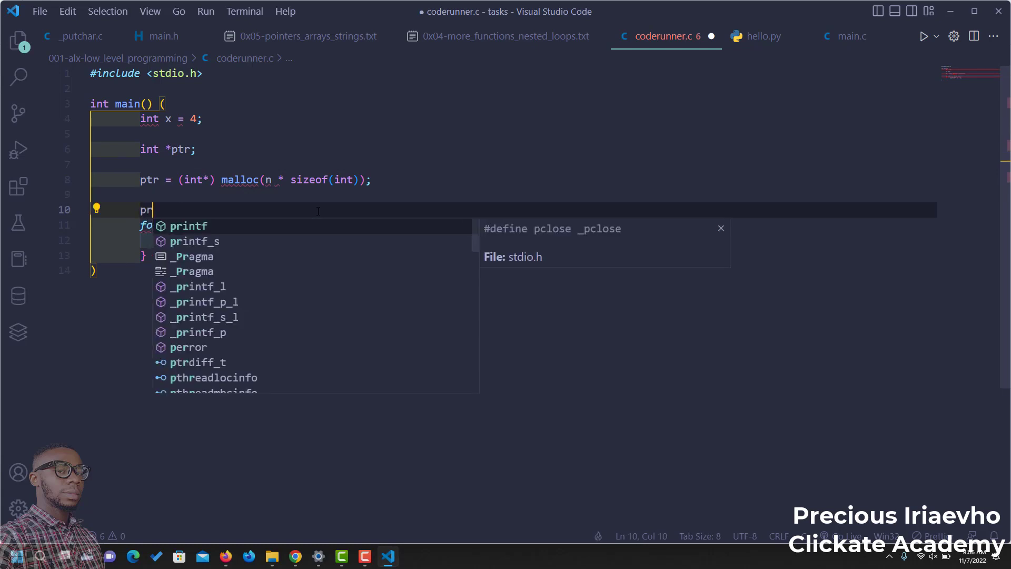
{"action": "type", "text": "intf"}
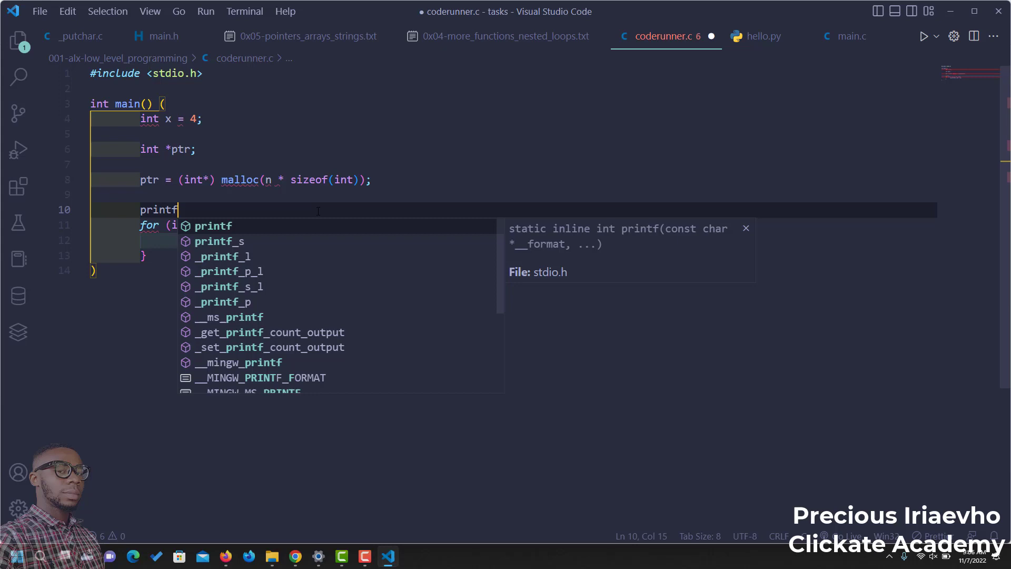
{"action": "type", "text": "(\"E"}
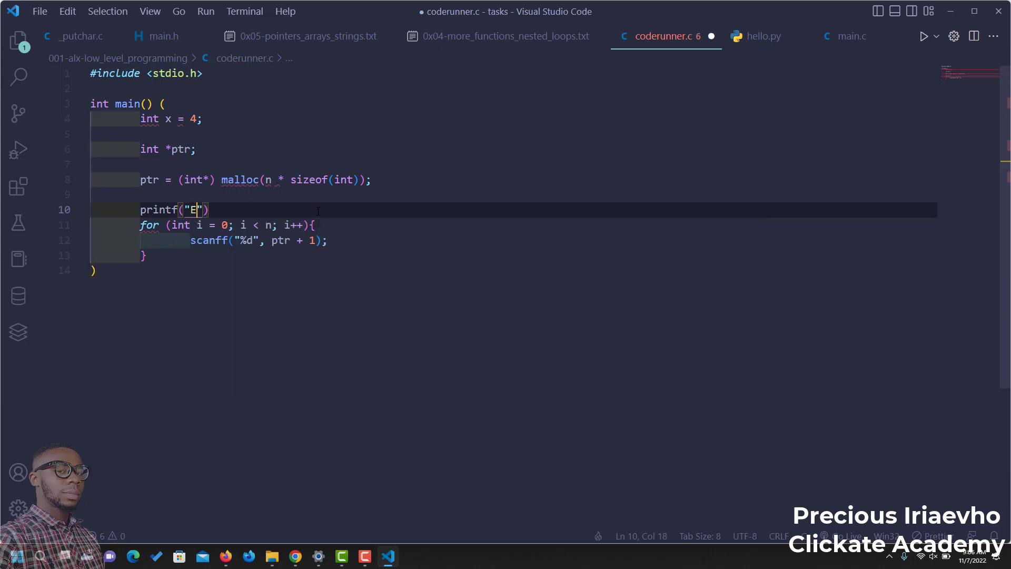
{"action": "type", "text": "nter Values\\n"}
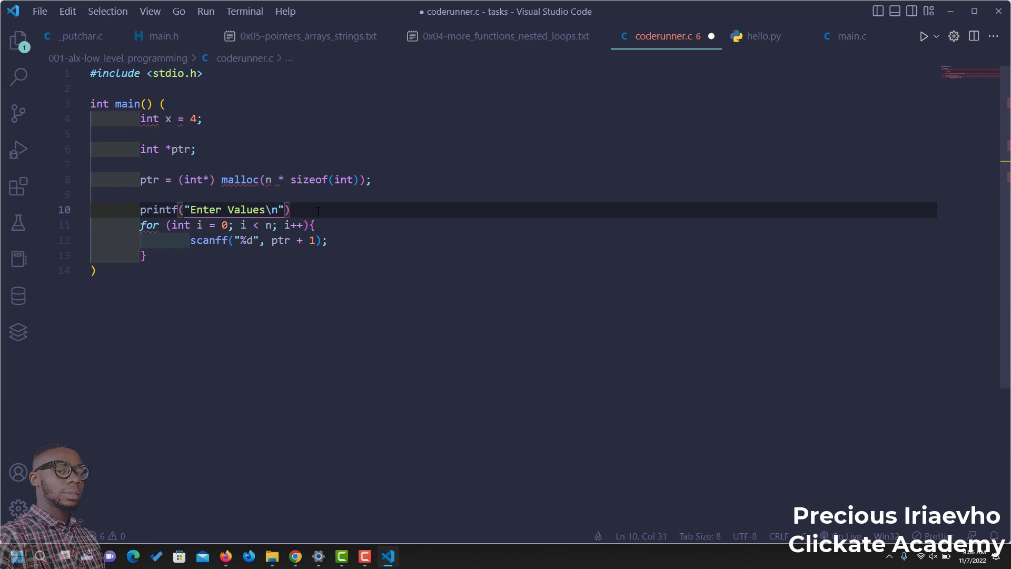
{"action": "key", "text": "End"}
{"action": "type", "text": ";"}
{"action": "key", "text": "Down"}
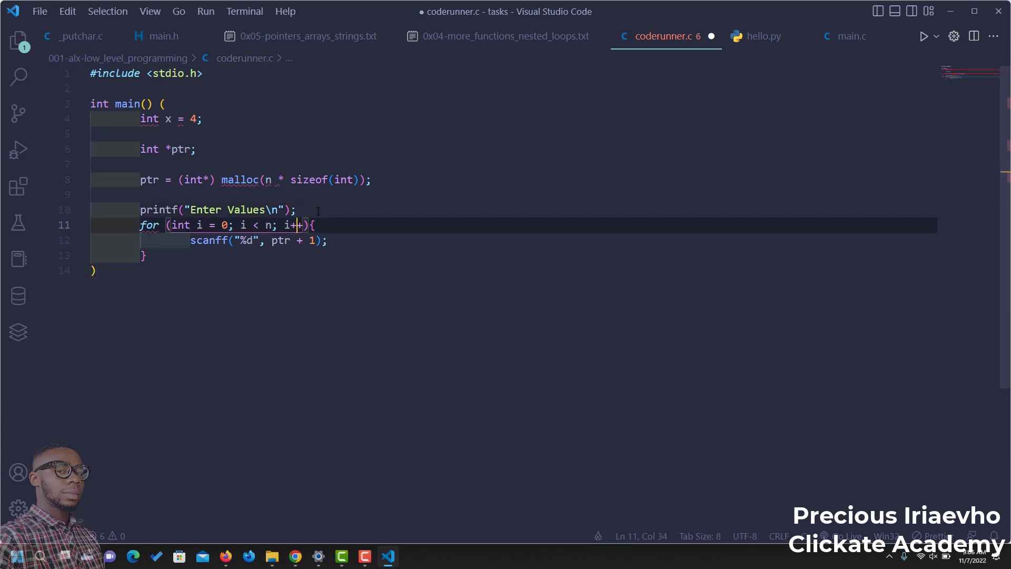
{"action": "key", "text": "Down"}
{"action": "key", "text": "Down"}
{"action": "key", "text": "Return"}
{"action": "key", "text": "Return"}
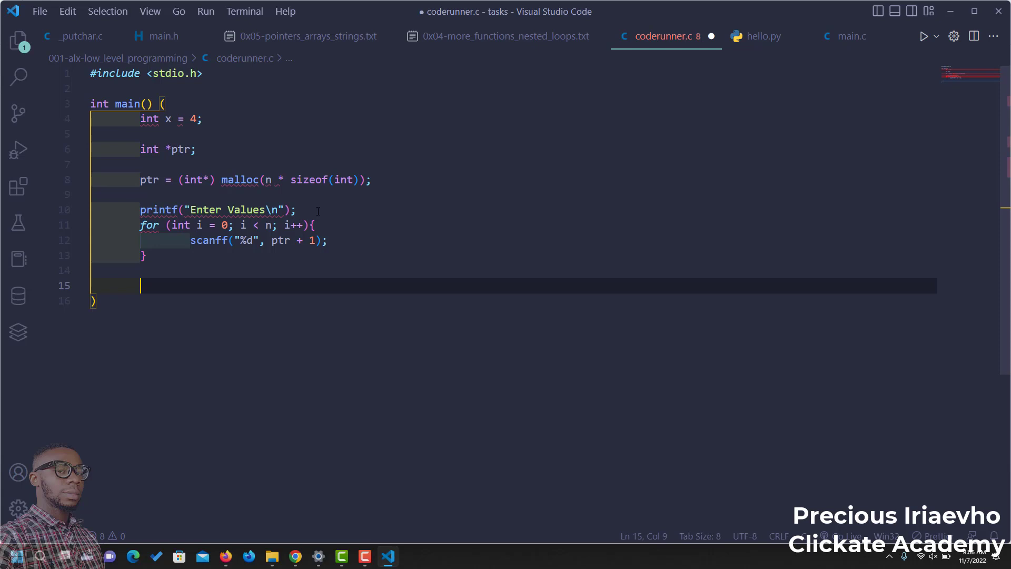
{"action": "type", "text": "printf"}
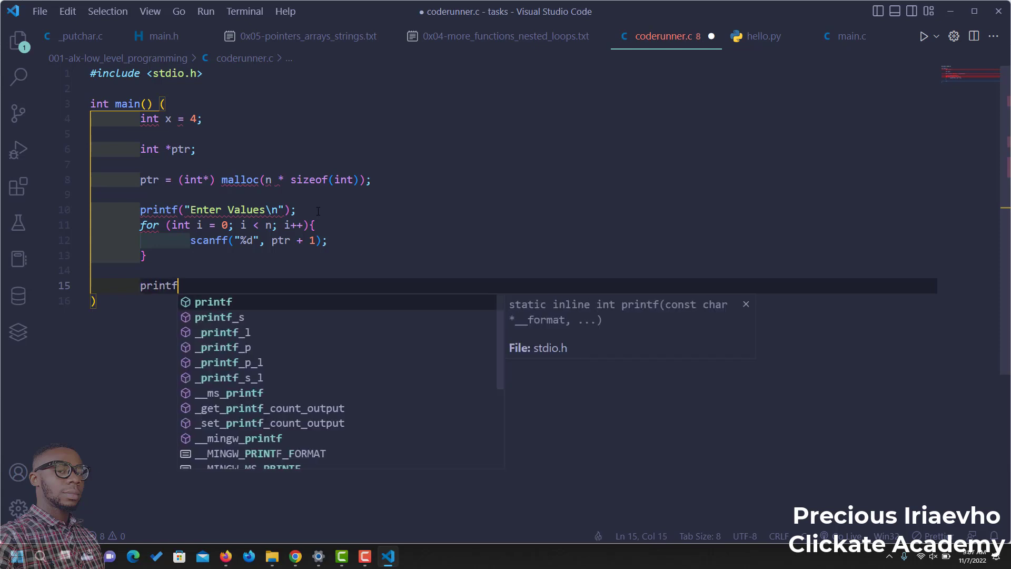
{"action": "type", "text": "("}
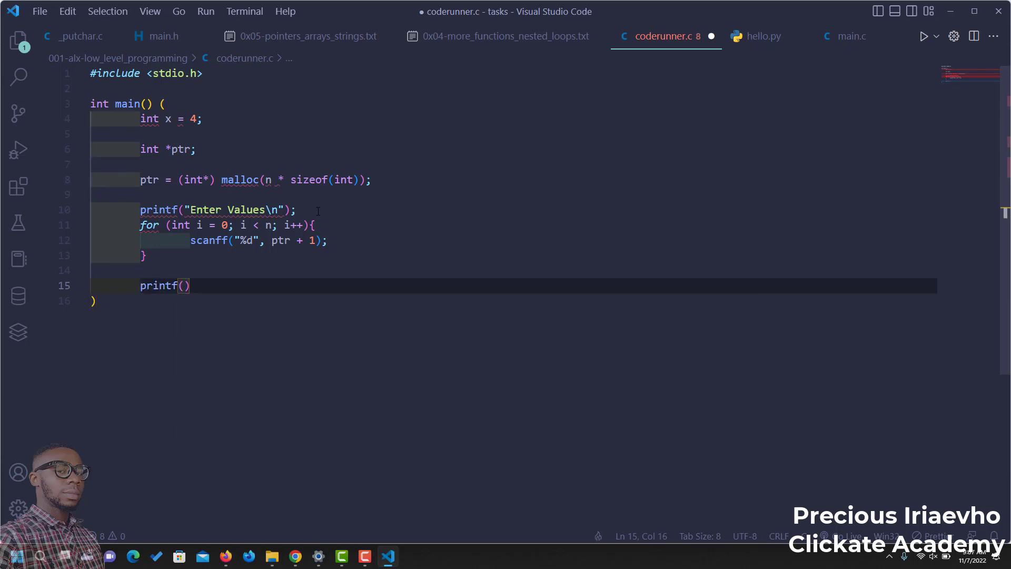
{"action": "type", "text": "\""}
{"action": "type", "text": "Values you"}
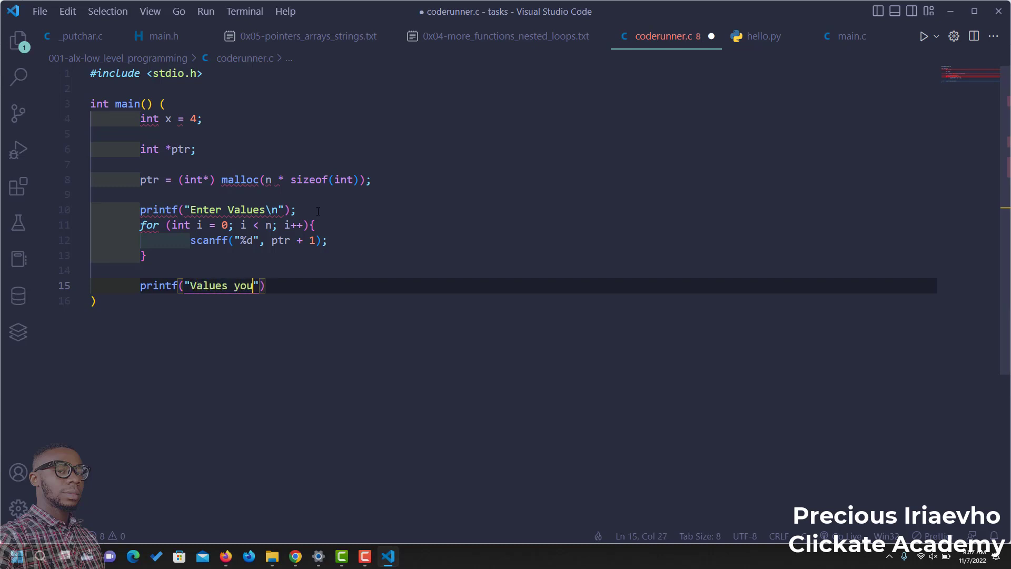
{"action": "type", "text": " entered"}
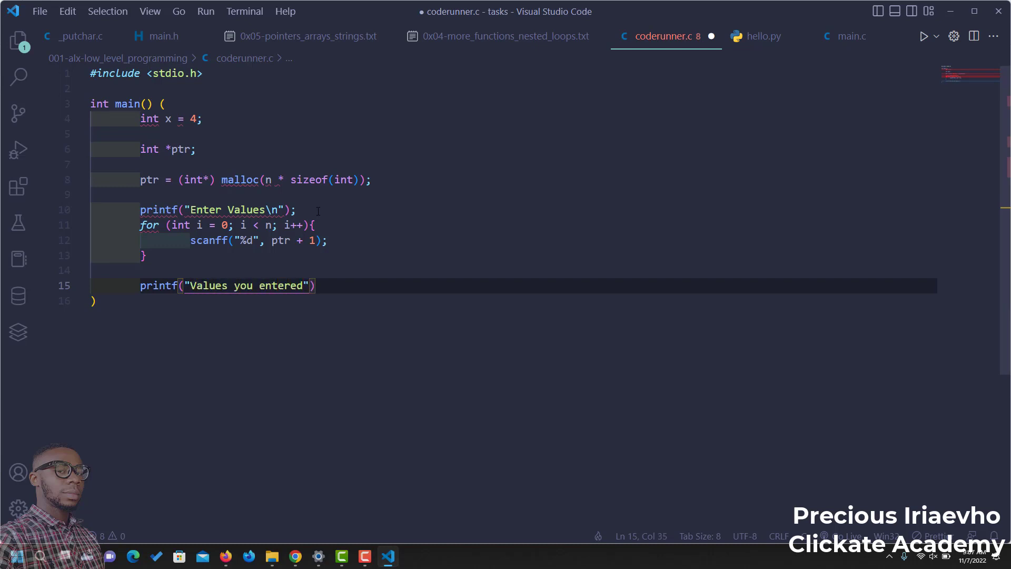
{"action": "type", "text": "\\n"}
{"action": "type", "text": "\");"}
- Add printf("Values you entered\n"); on line 15 with blank lines below it
{"action": "key", "text": "Return"}
{"action": "key", "text": "Return"}
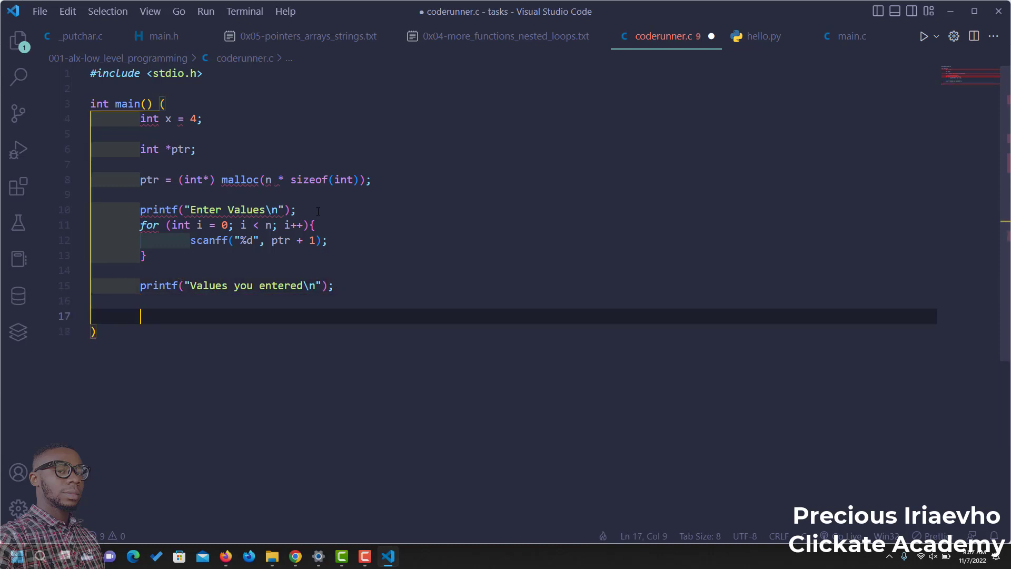
{"action": "type", "text": "for "}
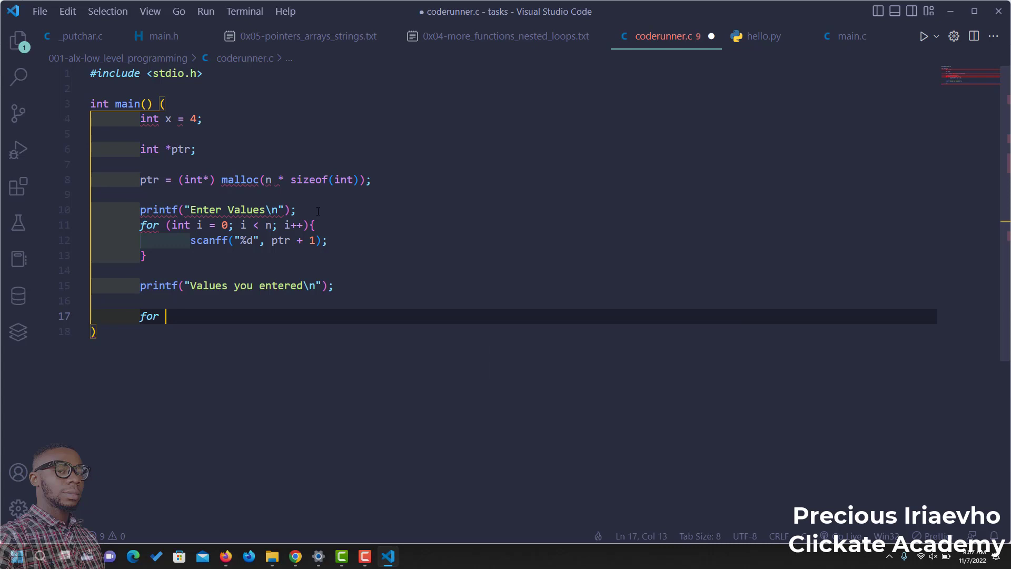
{"action": "type", "text": "("}
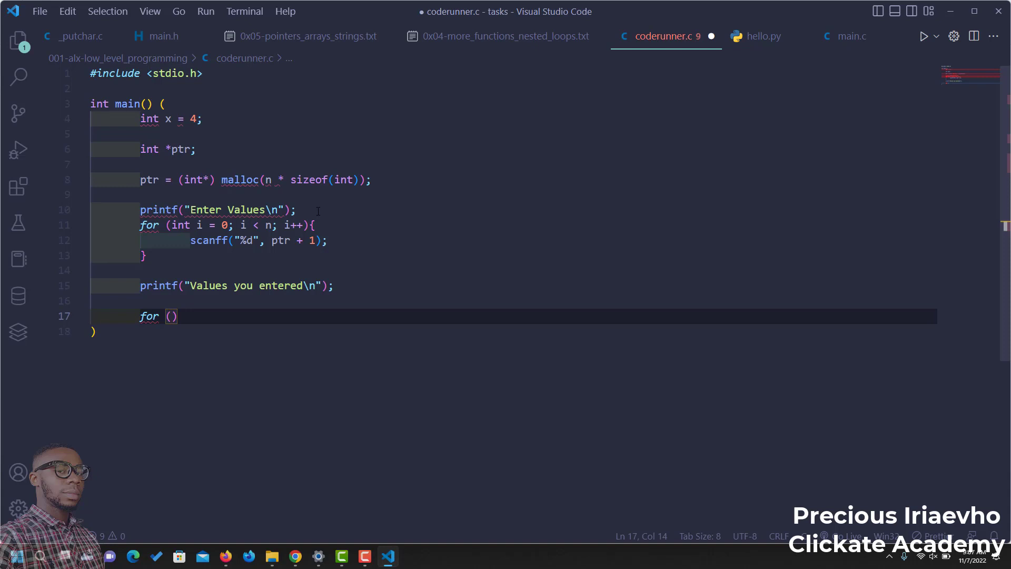
{"action": "type", "text": "in"}
{"action": "type", "text": "t i"}
{"action": "type", "text": " = "}
{"action": "type", "text": "0; i "}
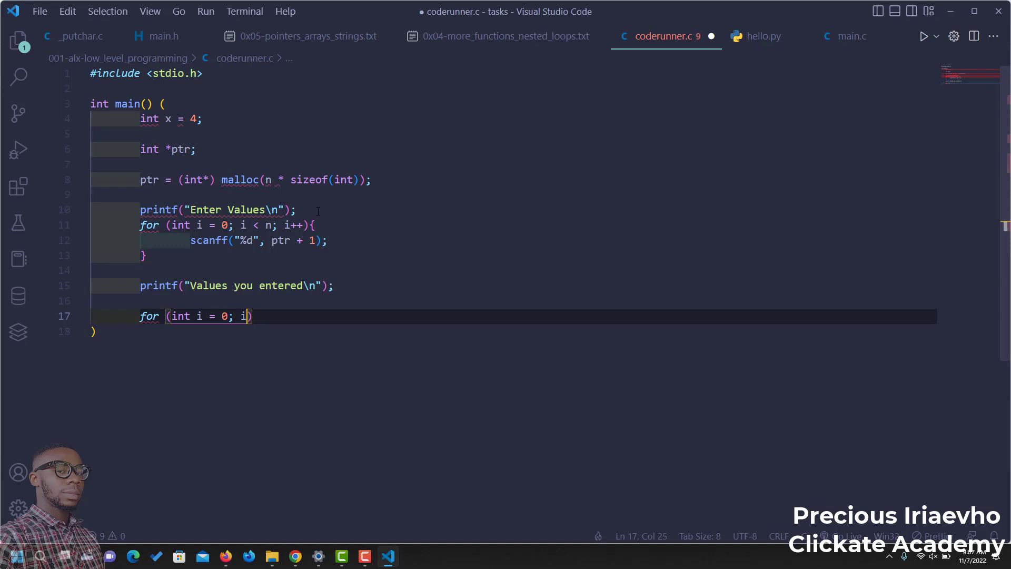
{"action": "type", "text": "< n"}
{"action": "type", "text": "; i"}
{"action": "type", "text": "++)"}
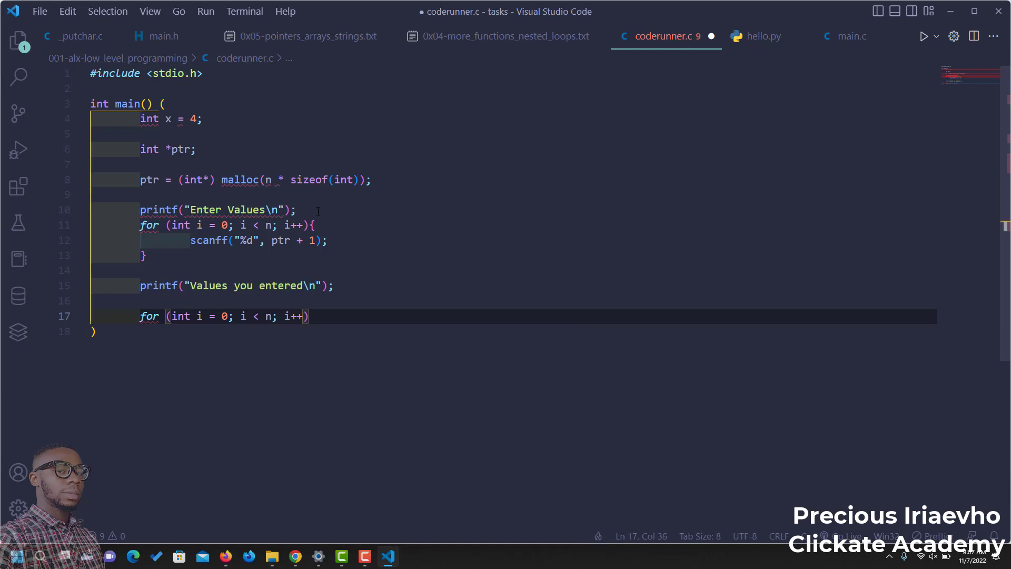
{"action": "type", "text": "{"}
- Write printf("%d\n", *(ptr + i)); in the second loop and correct scanff to scanf
{"action": "key", "text": "Return"}
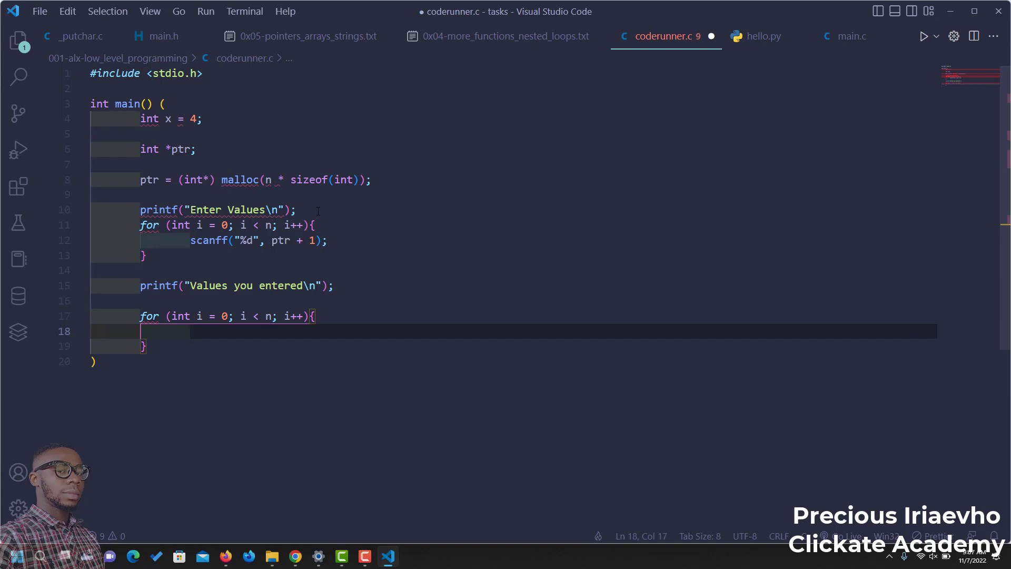
{"action": "type", "text": "printf"}
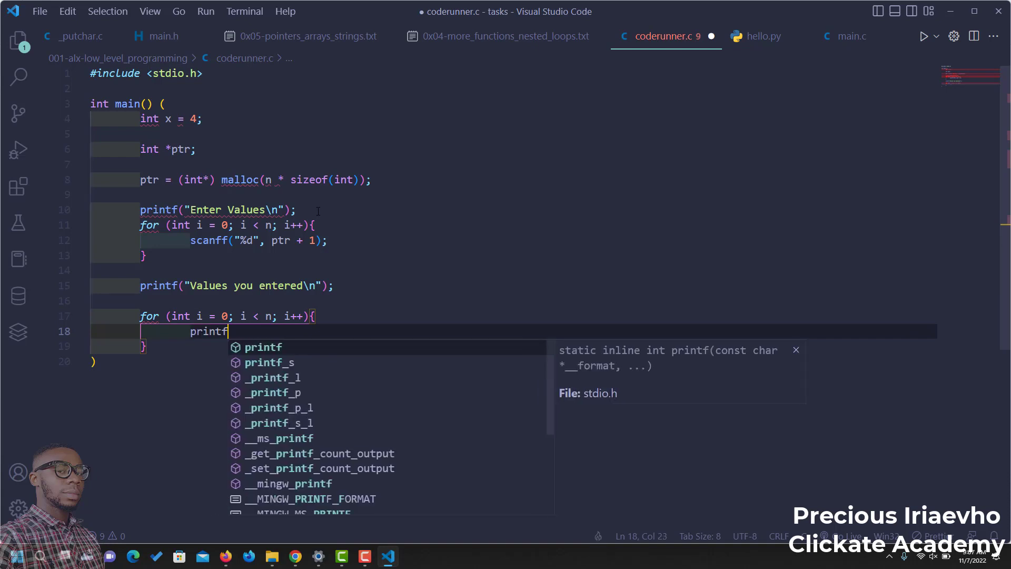
{"action": "type", "text": "("}
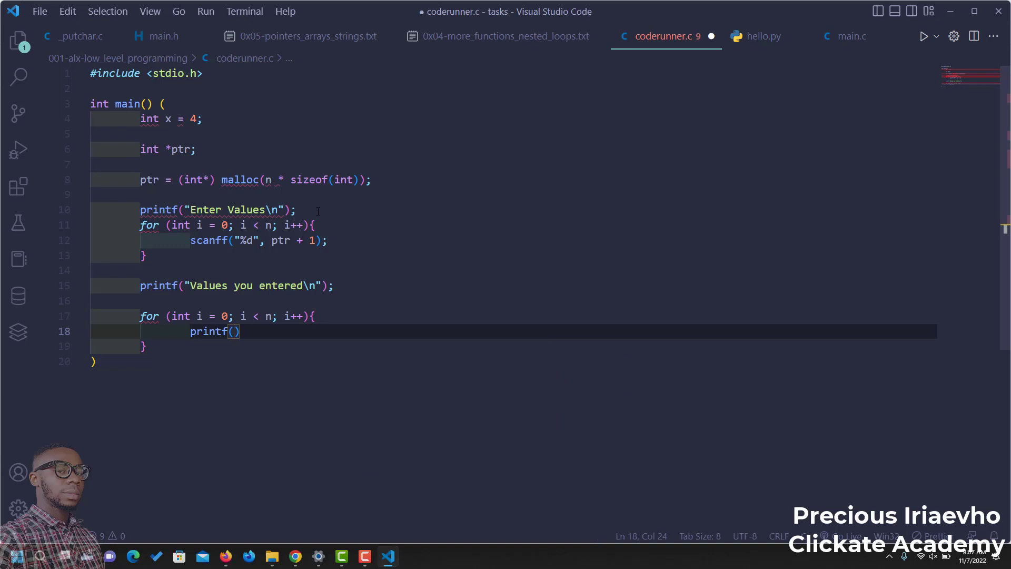
{"action": "type", "text": "\""}
{"action": "type", "text": "%d\\"}
{"action": "type", "text": "n\""}
{"action": "type", "text": ", *"}
{"action": "type", "text": "("}
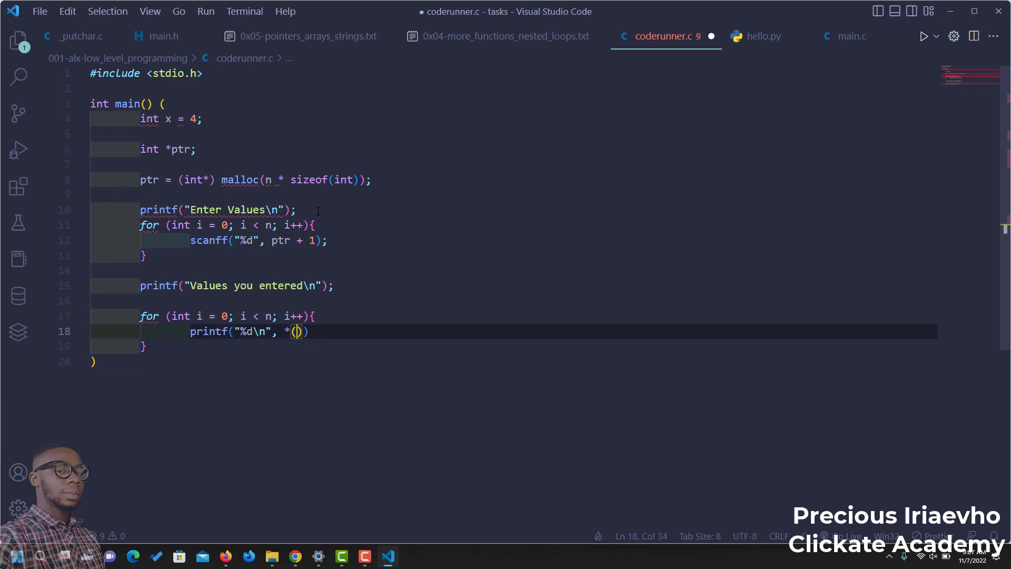
{"action": "type", "text": "p"}
{"action": "key", "text": "BackSpace"}
{"action": "type", "text": "tr "}
{"action": "type", "text": "+ "}
{"action": "type", "text": "i));"}
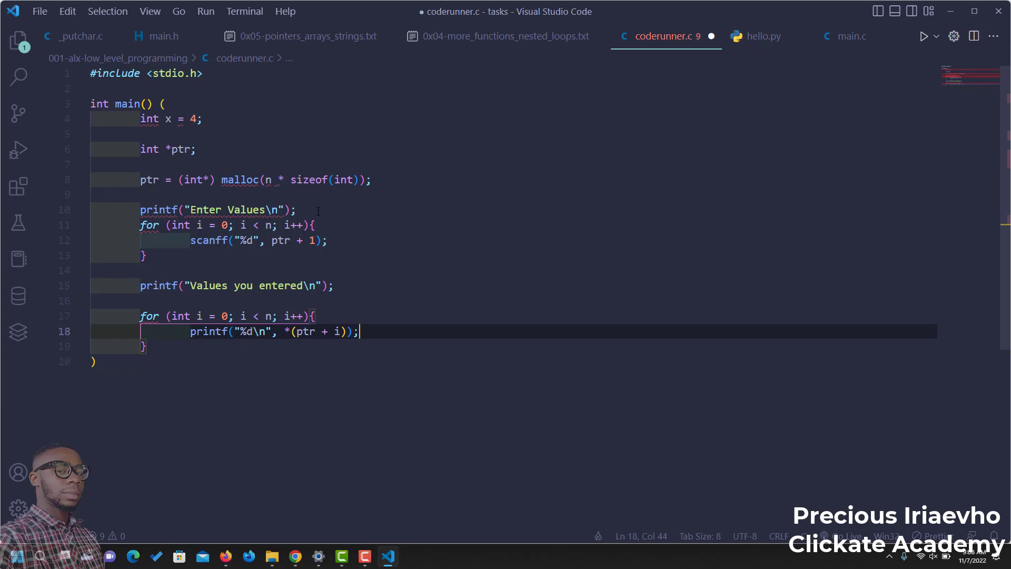
{"action": "left_click", "coordinate": [229, 242]}
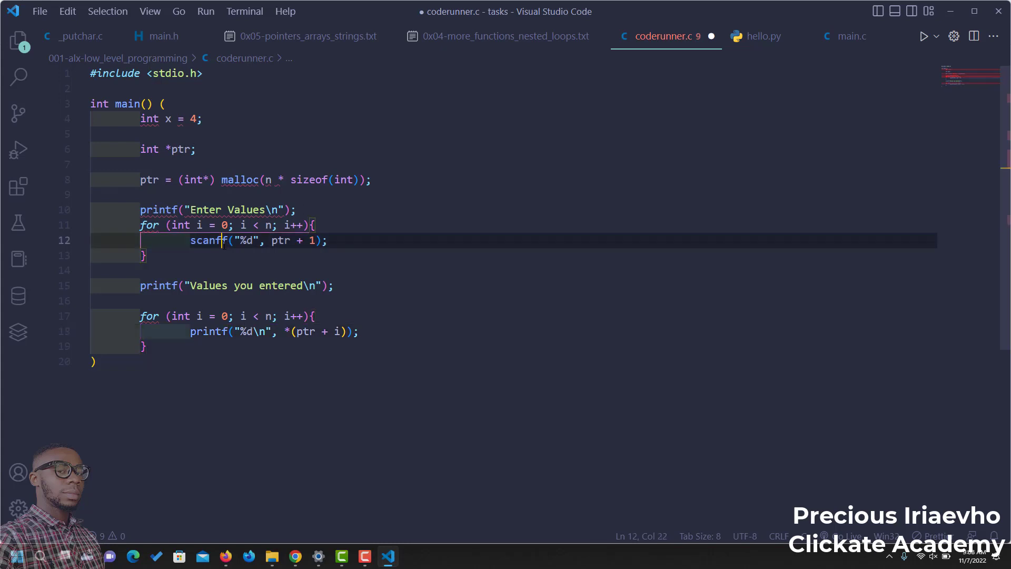
{"action": "key", "text": "BackSpace"}
- Add \n after %d in scanf's format string and save coderunner.c
{"action": "key", "text": "Right"}
{"action": "key", "text": "Right"}
{"action": "key", "text": "Right"}
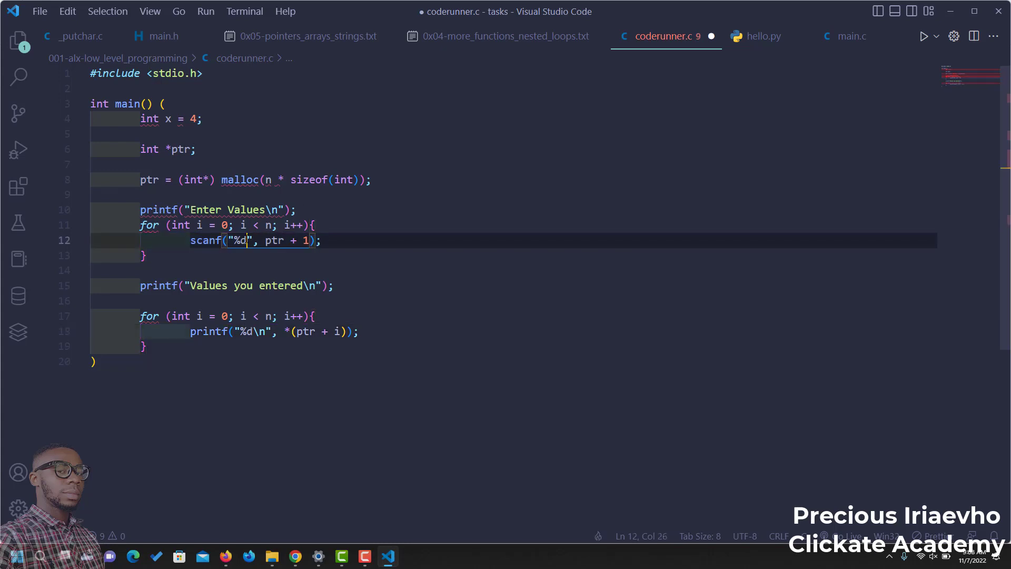
{"action": "type", "text": "\\n"}
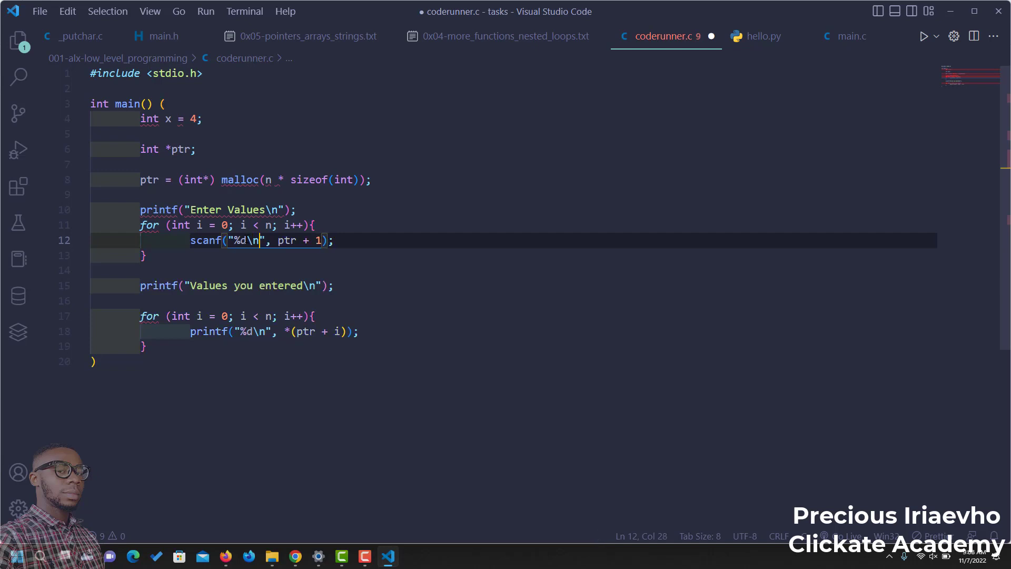
{"action": "left_click", "coordinate": [229, 245]}
{"action": "key", "text": "Right"}
{"action": "key", "text": "Right"}
{"action": "key", "text": "Right"}
{"action": "key", "text": "ctrl+s"}
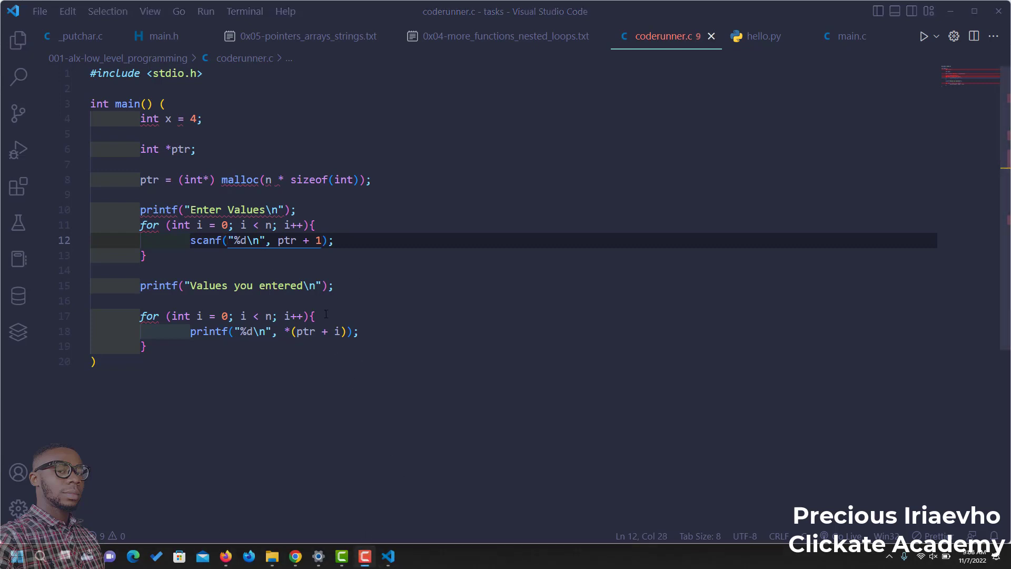
- Below malloc, add if (ptr == NULL) printing "Memory could not be allocated" and returning 0
{"action": "left_click", "coordinate": [377, 179]}
{"action": "key", "text": "Return"}
{"action": "key", "text": "Return"}
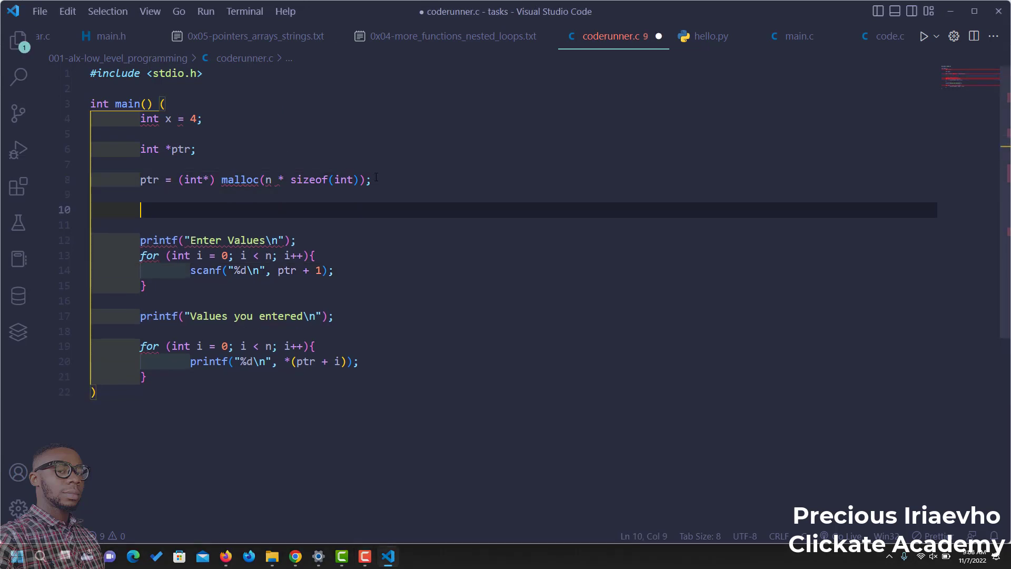
{"action": "type", "text": "if"}
{"action": "type", "text": " (p"}
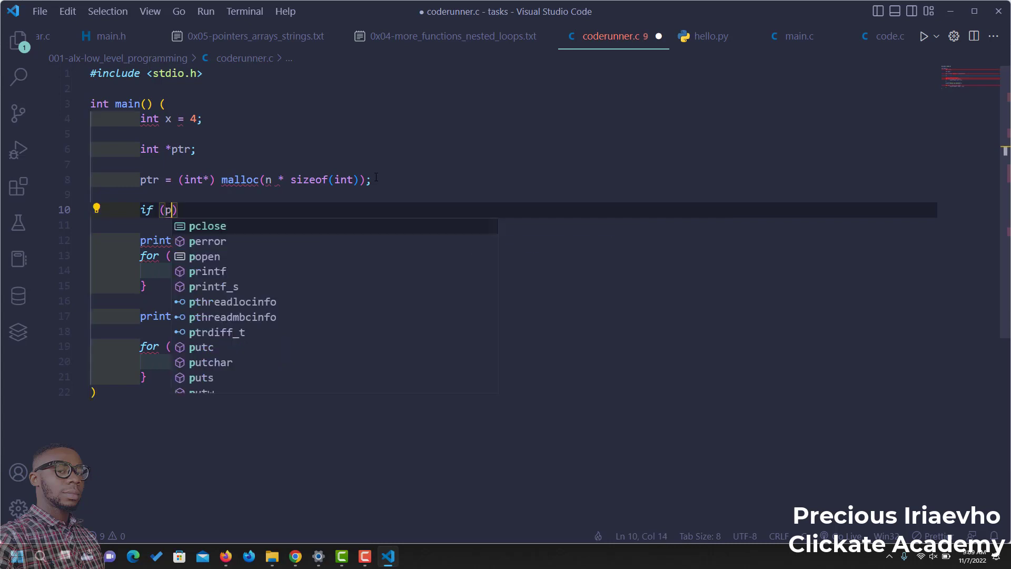
{"action": "type", "text": "tr"}
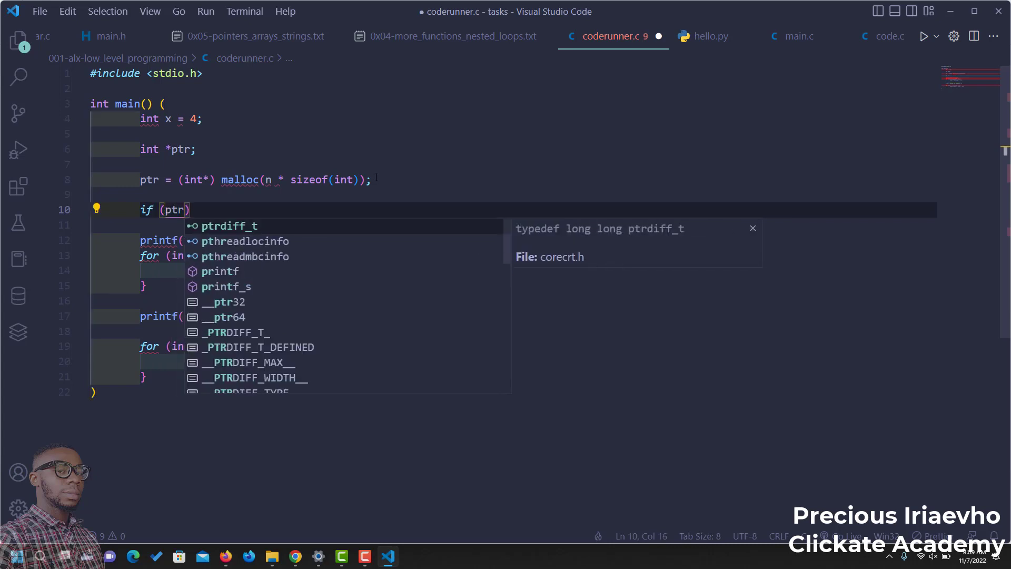
{"action": "type", "text": " == "}
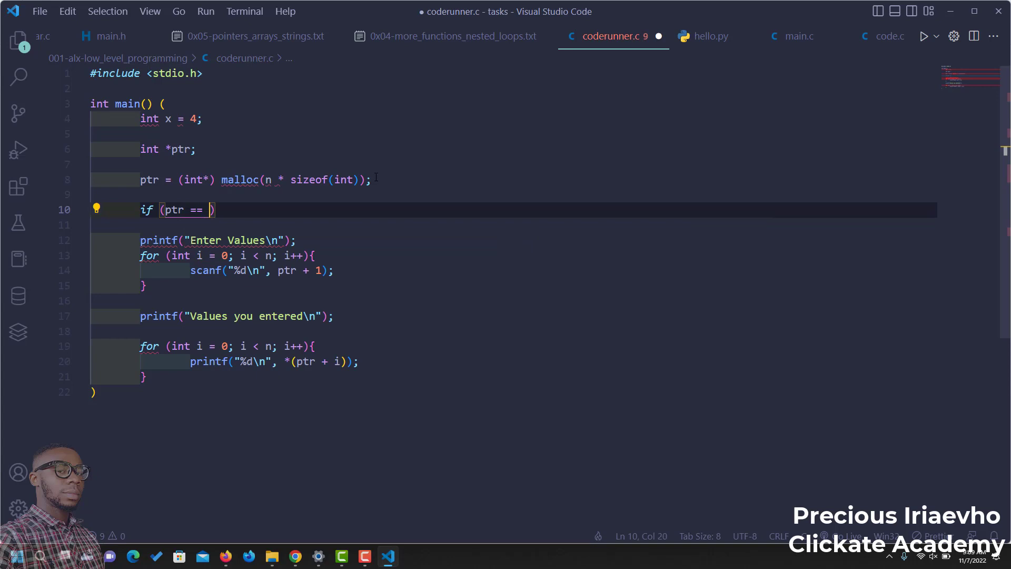
{"action": "type", "text": "NULL"}
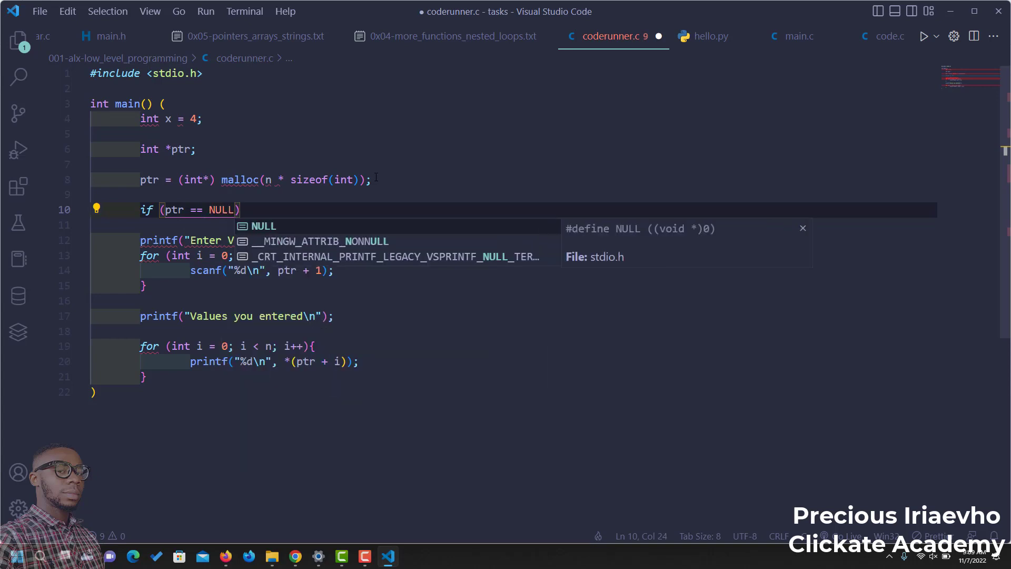
{"action": "key", "text": "Escape"}
{"action": "type", "text": "{"}
{"action": "key", "text": "Return"}
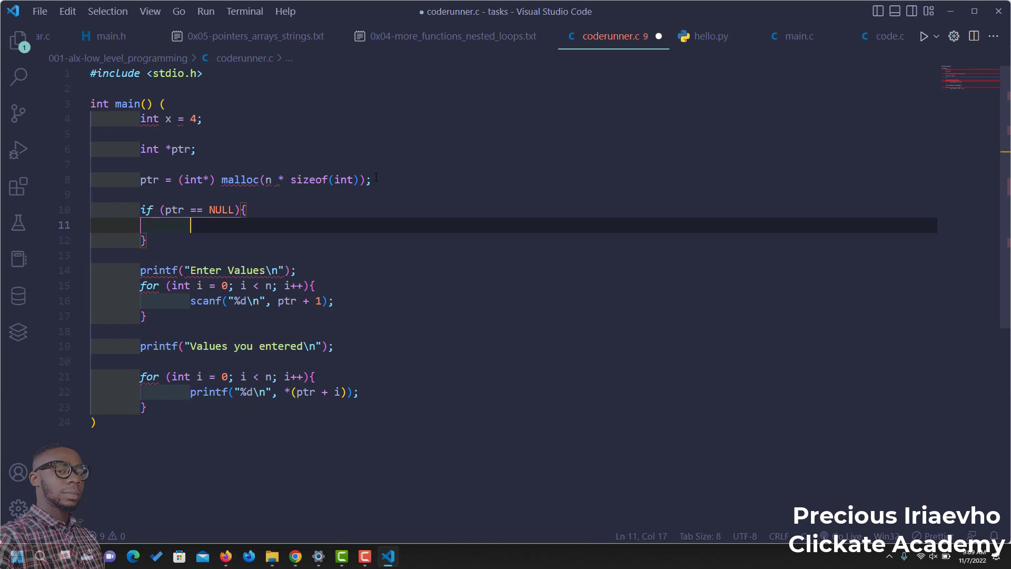
{"action": "type", "text": "print"}
{"action": "key", "text": "BackSpace"}
{"action": "key", "text": "BackSpace"}
{"action": "key", "text": "BackSpace"}
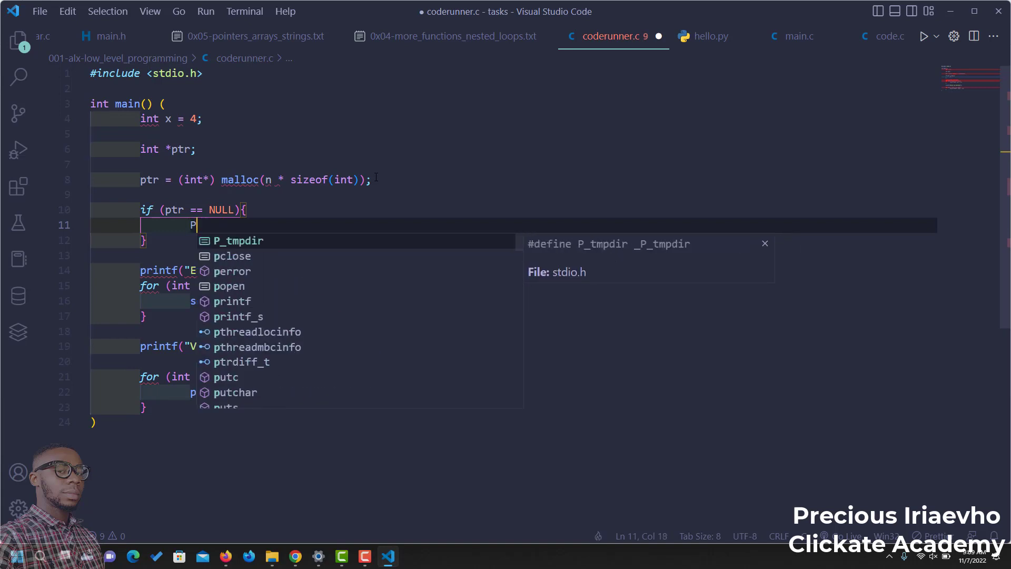
{"action": "key", "text": "BackSpace"}
{"action": "type", "text": "print"}
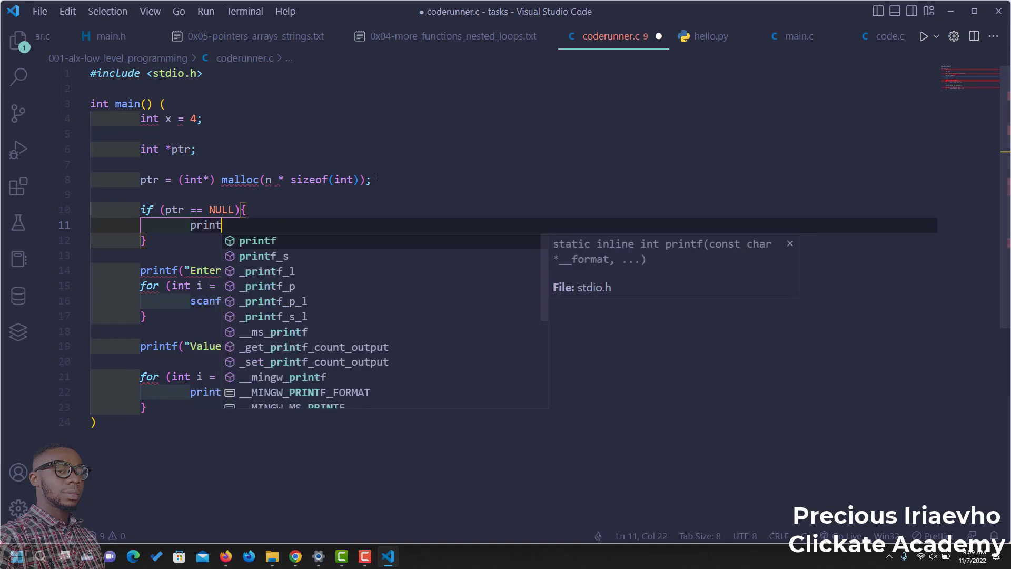
{"action": "type", "text": "("}
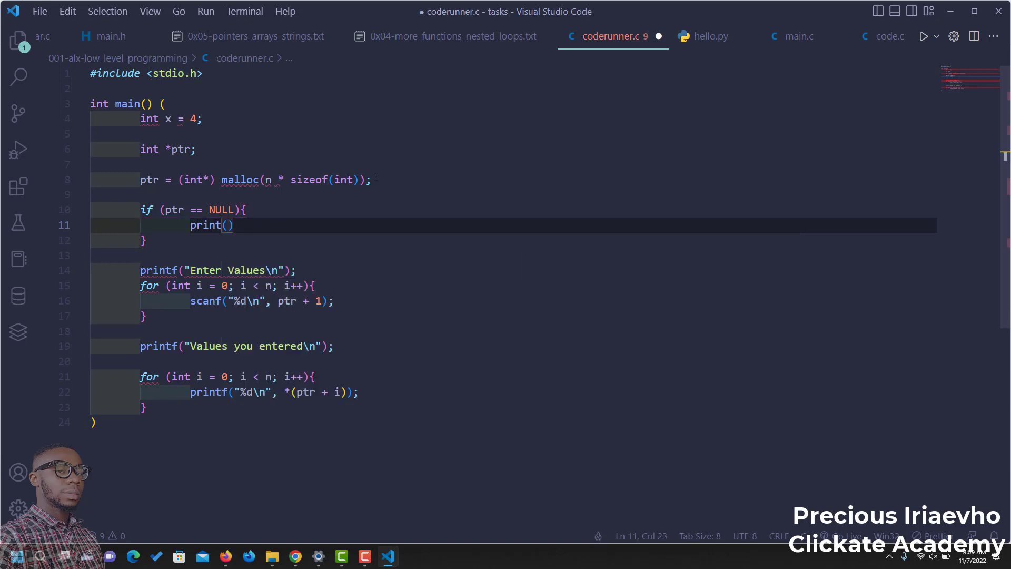
{"action": "type", "text": "\"Memory "}
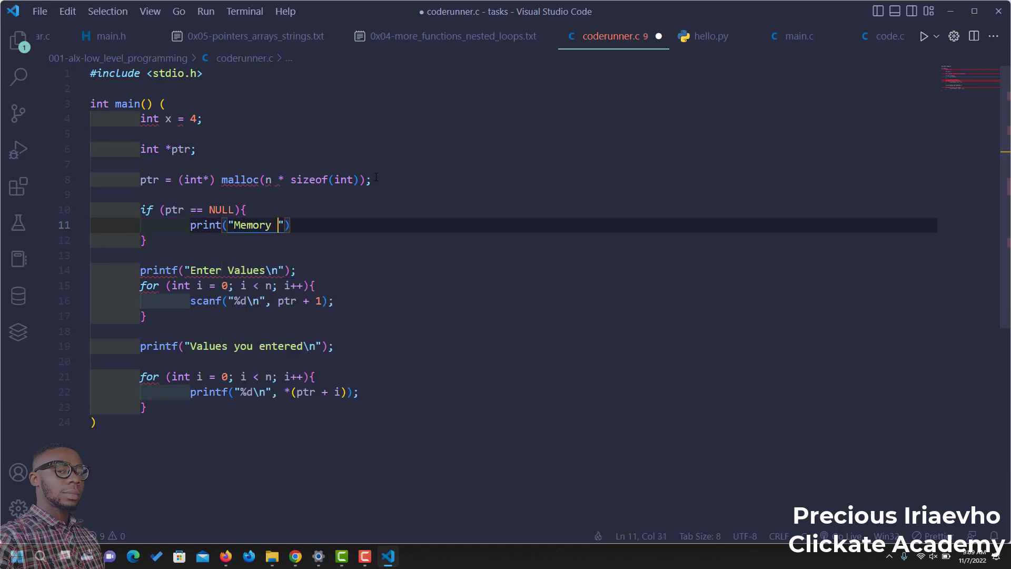
{"action": "type", "text": "could not be "}
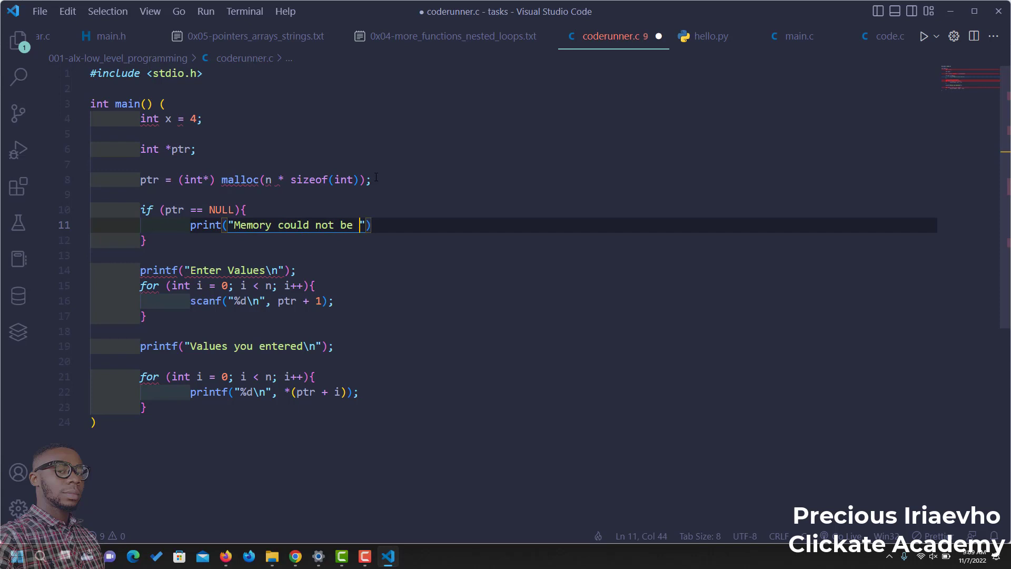
{"action": "type", "text": "allocated\""}
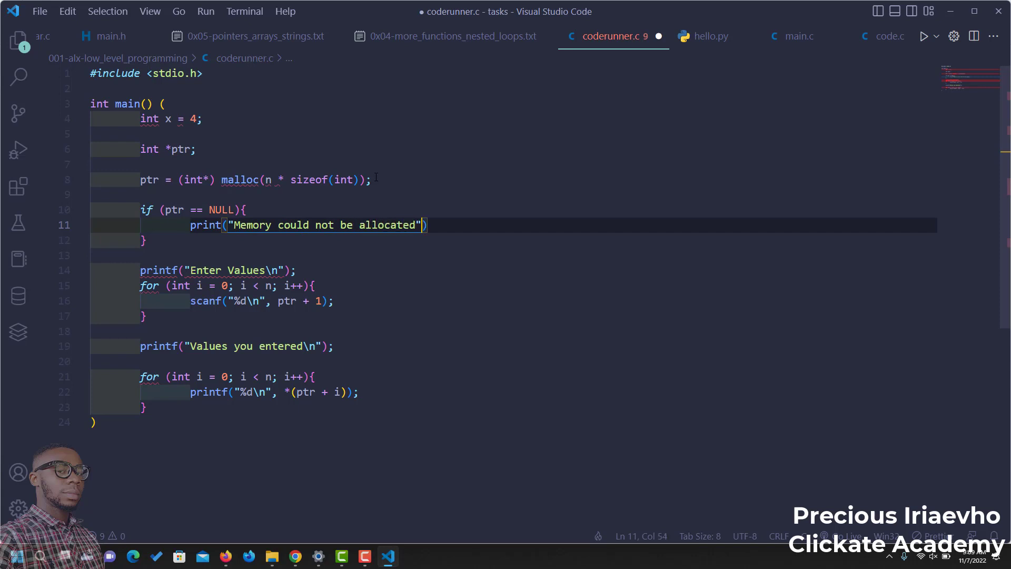
{"action": "key", "text": "Right"}
{"action": "type", "text": ";"}
{"action": "key", "text": "Return"}
{"action": "key", "text": "Return"}
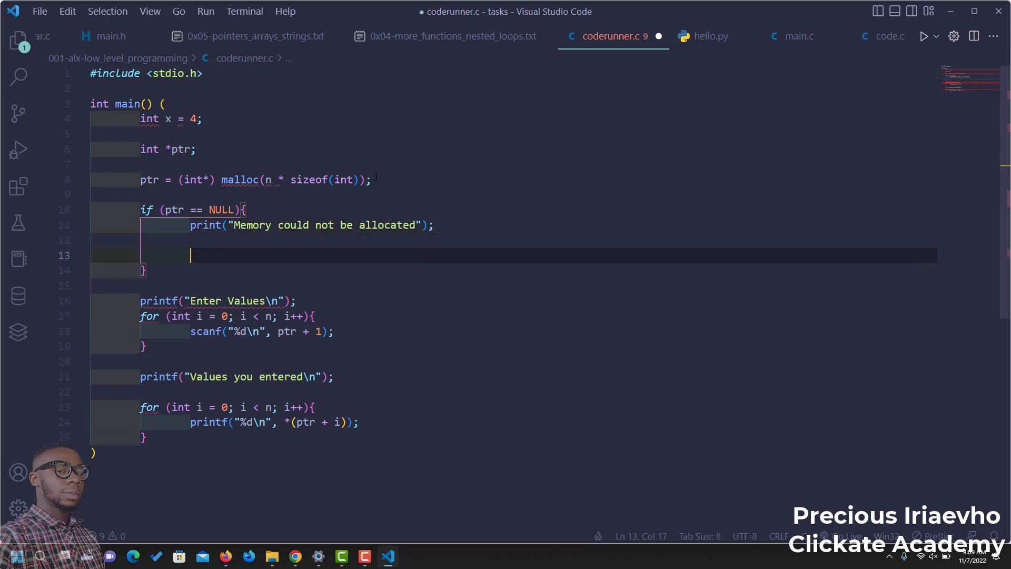
{"action": "type", "text": "retun"}
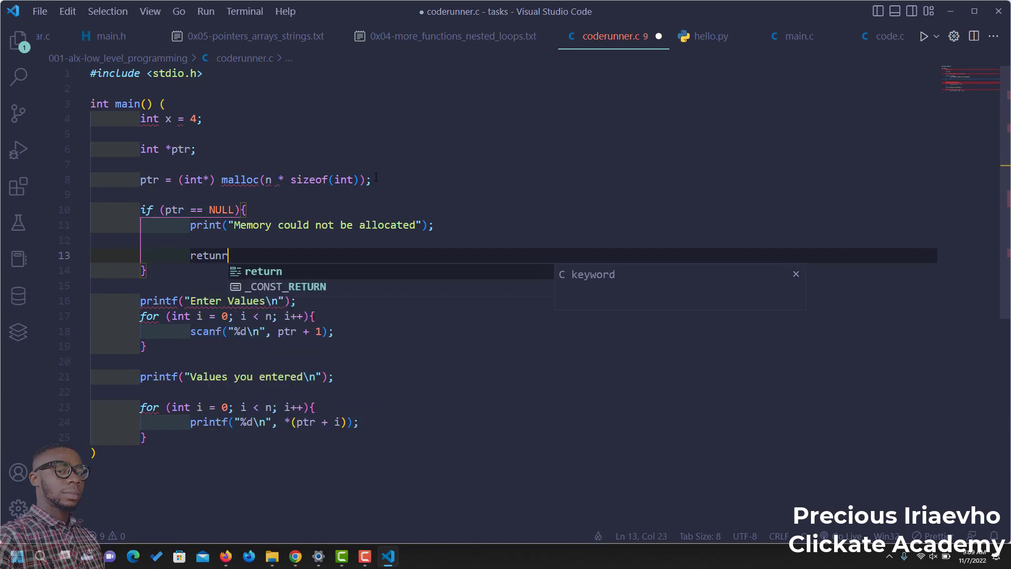
{"action": "key", "text": "BackSpace"}
{"action": "type", "text": "rn"}
{"action": "type", "text": " 0;"}
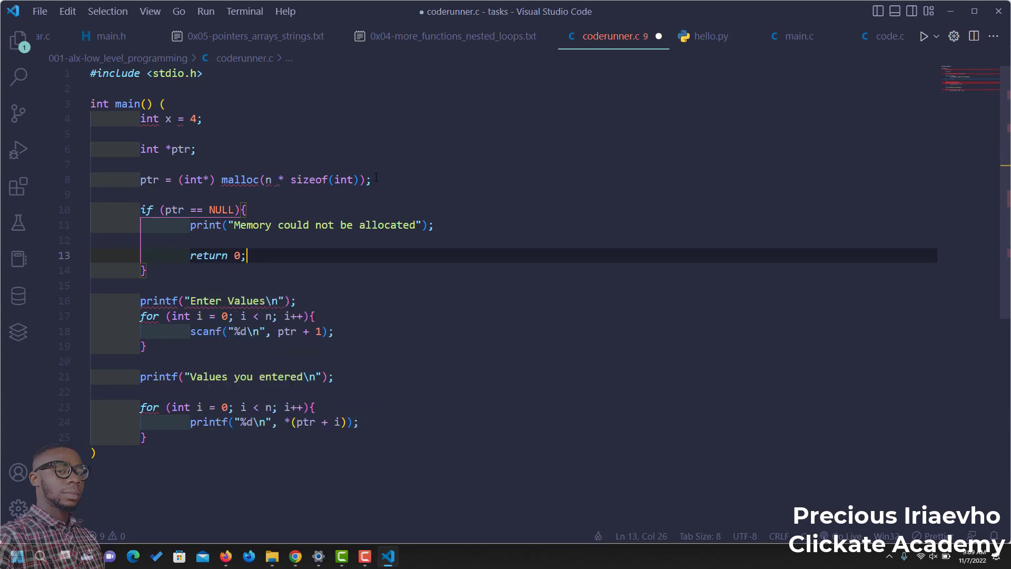
{"action": "key", "text": "ctrl+s"}
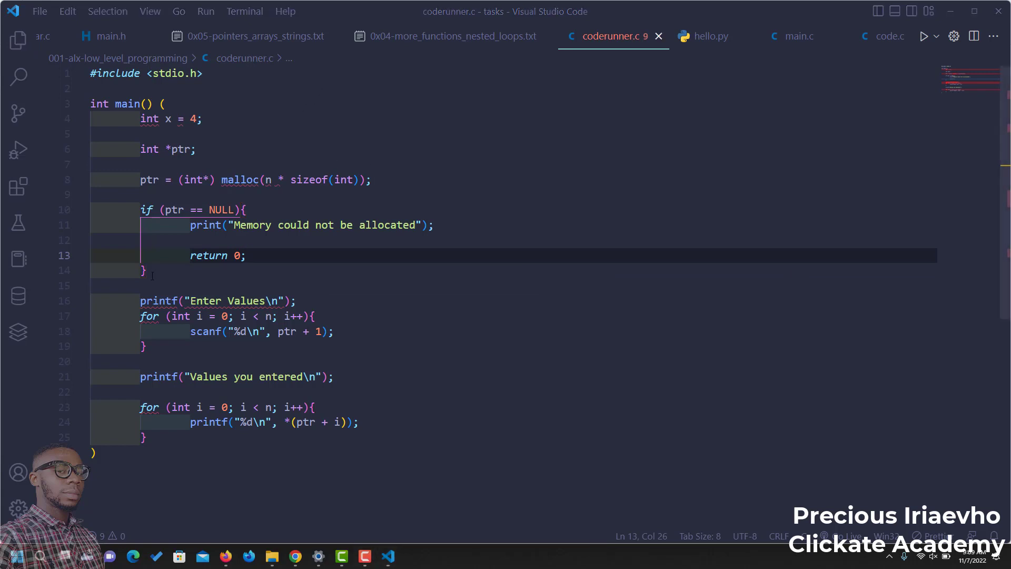
{"action": "key", "text": "Down"}
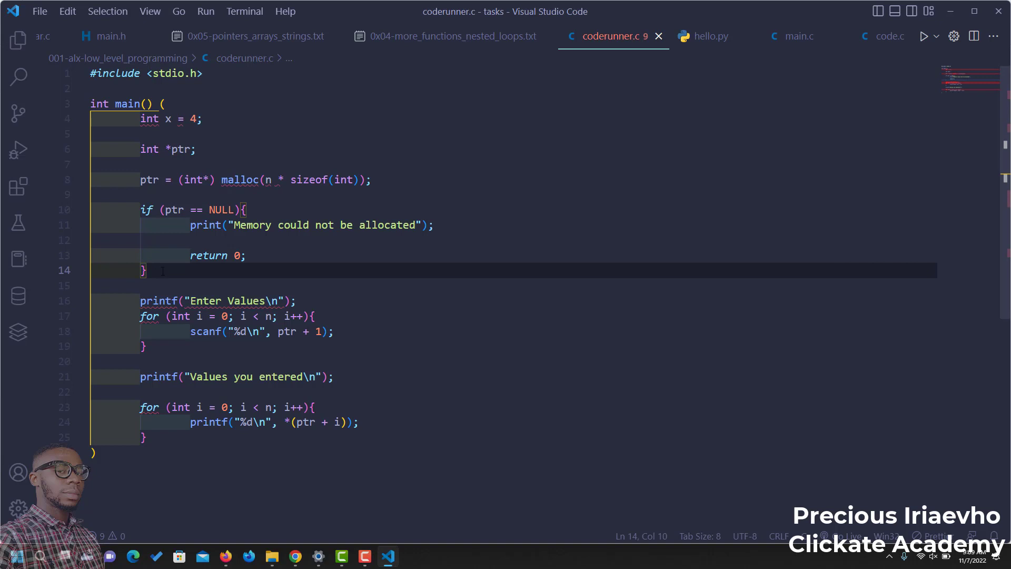
- Add an int i; declaration on a new line after the Enter Values printf
{"action": "left_click", "coordinate": [188, 424]}
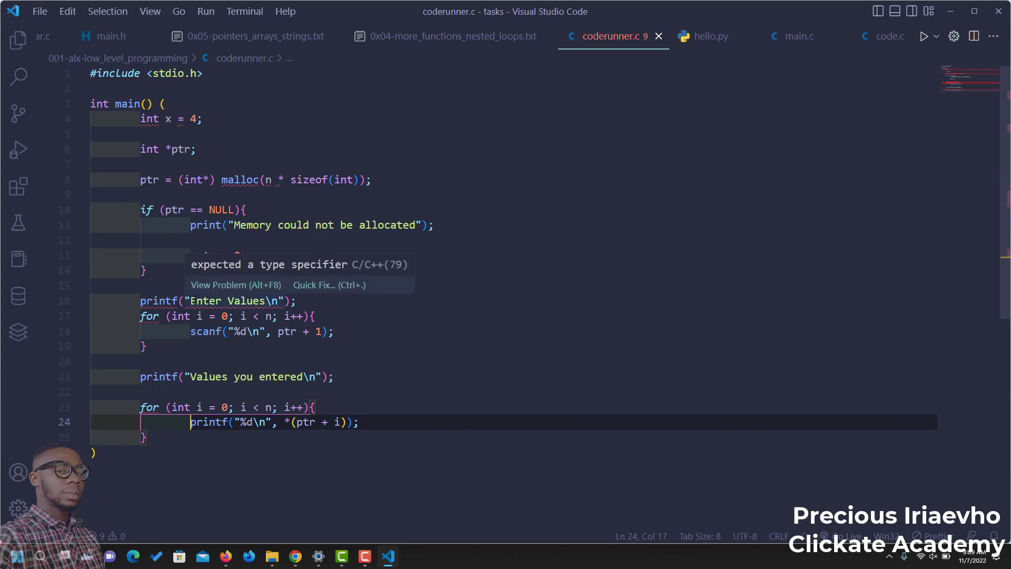
{"action": "left_click", "coordinate": [182, 273]}
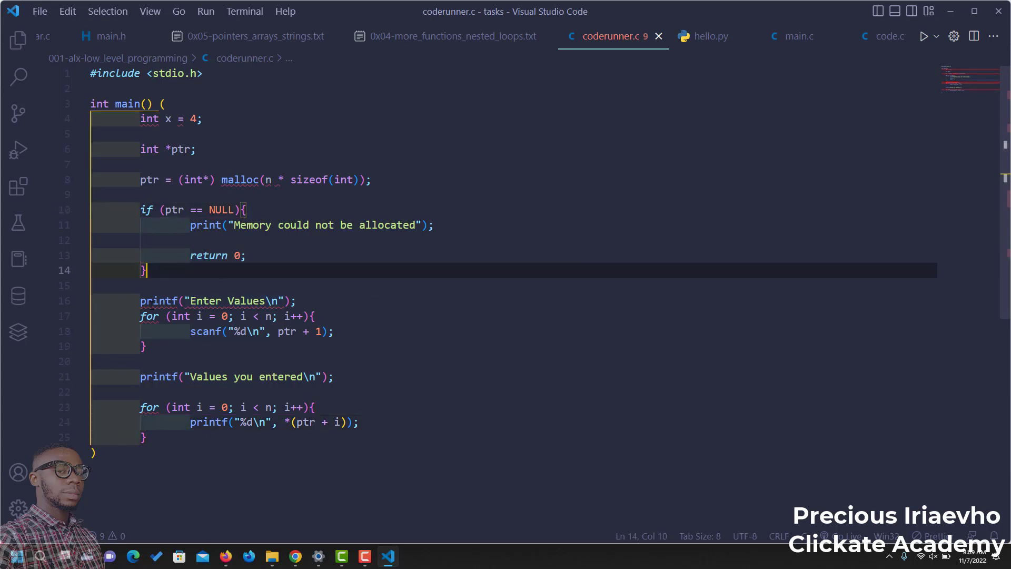
{"action": "mouse_move", "coordinate": [206, 226]}
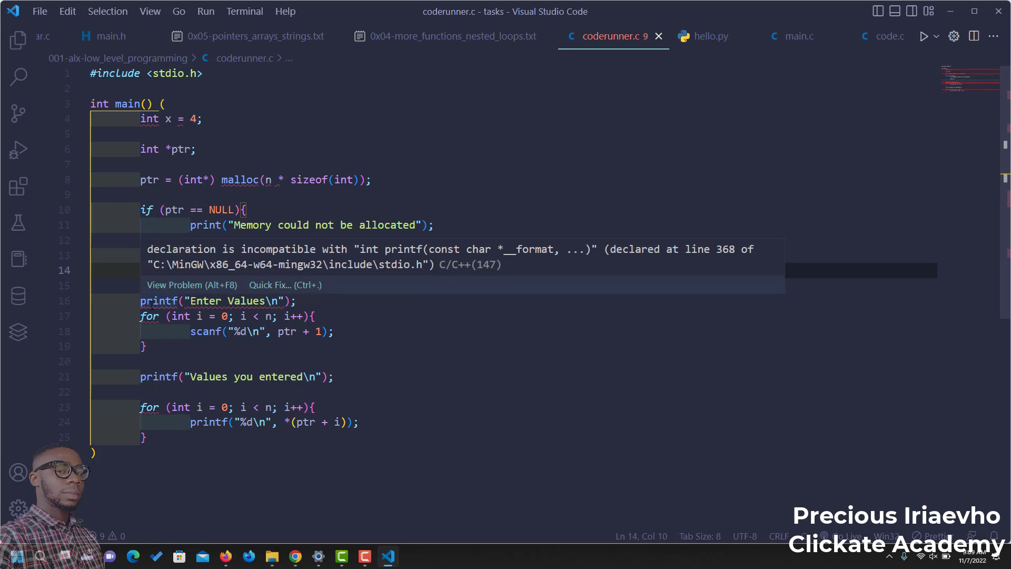
{"action": "left_click", "coordinate": [153, 301]}
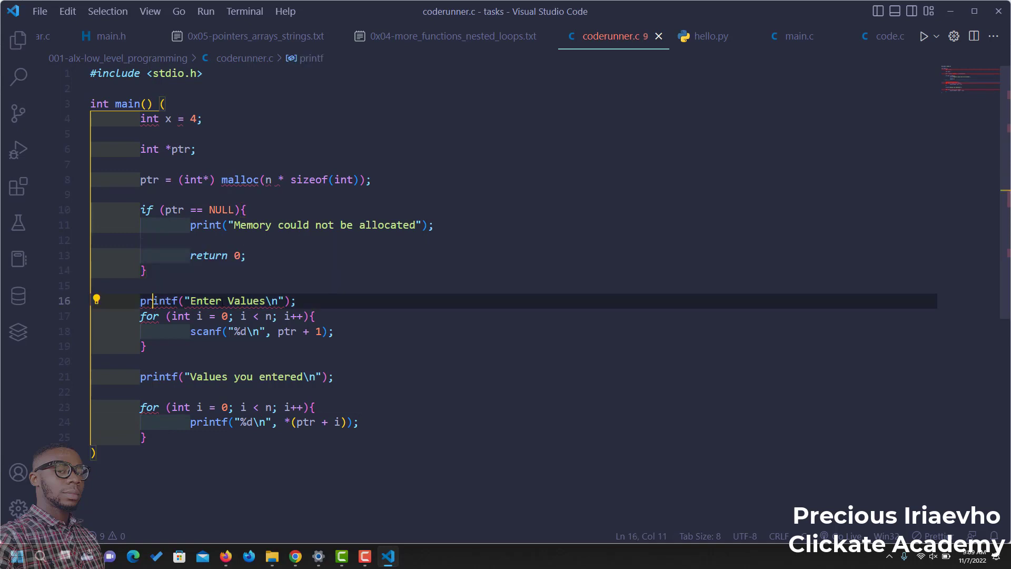
{"action": "left_click", "coordinate": [302, 301]}
{"action": "key", "text": "Return"}
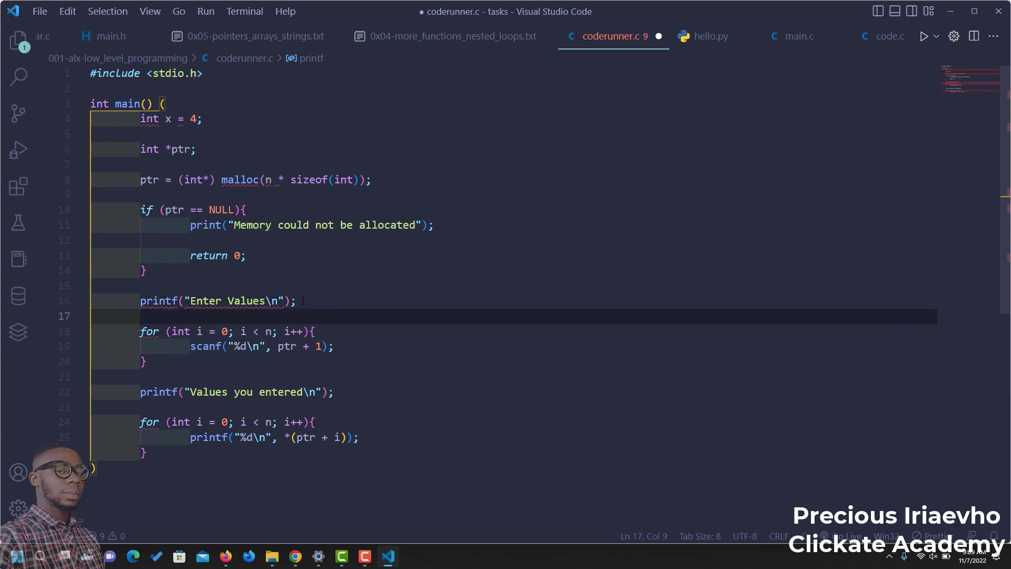
{"action": "type", "text": "int"}
{"action": "type", "text": " i;"}
- Remove int from both for-loop headers, save, and check the malloc problem
{"action": "left_click", "coordinate": [198, 331]}
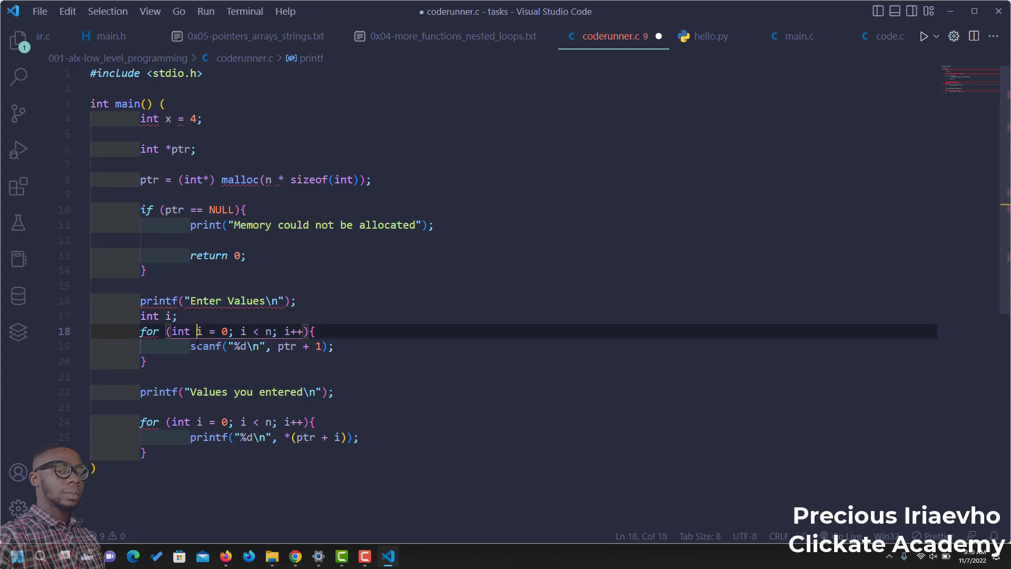
{"action": "key", "text": "BackSpace"}
{"action": "key", "text": "BackSpace"}
{"action": "key", "text": "BackSpace"}
{"action": "key", "text": "BackSpace"}
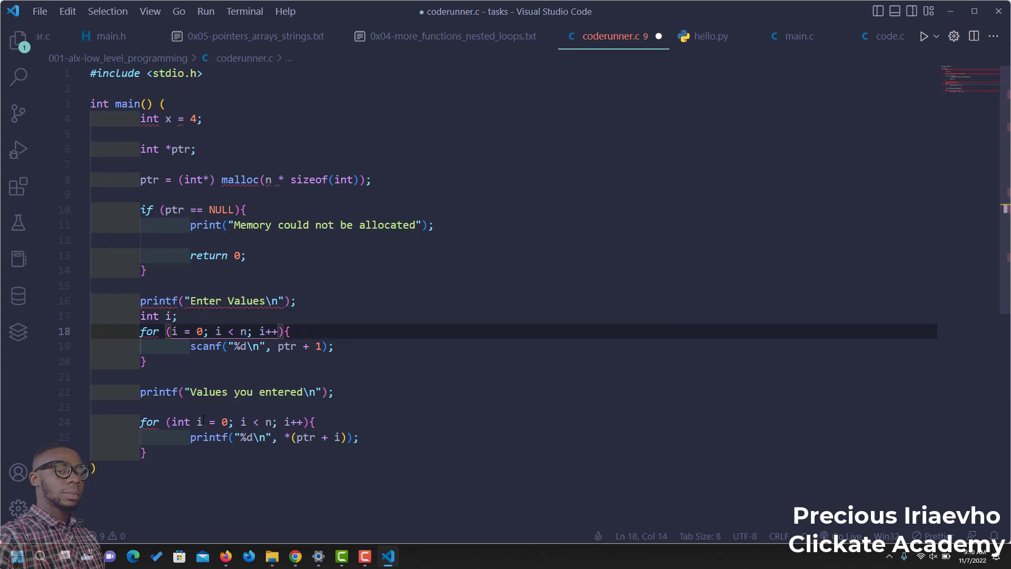
{"action": "left_click", "coordinate": [197, 422]}
{"action": "key", "text": "BackSpace"}
{"action": "key", "text": "BackSpace"}
{"action": "key", "text": "BackSpace"}
{"action": "key", "text": "BackSpace"}
{"action": "left_click", "coordinate": [227, 346]}
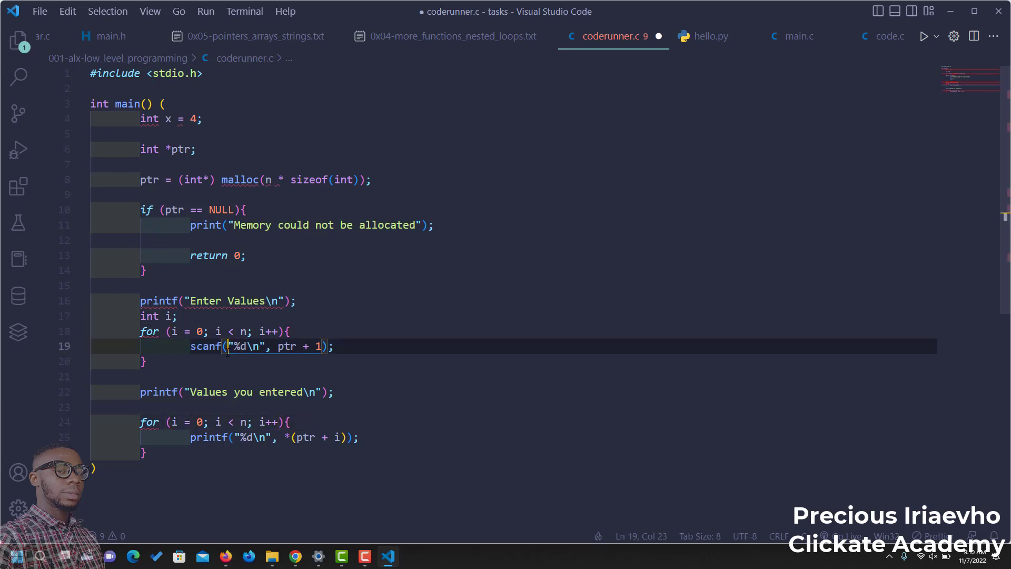
{"action": "key", "text": "ctrl+s"}
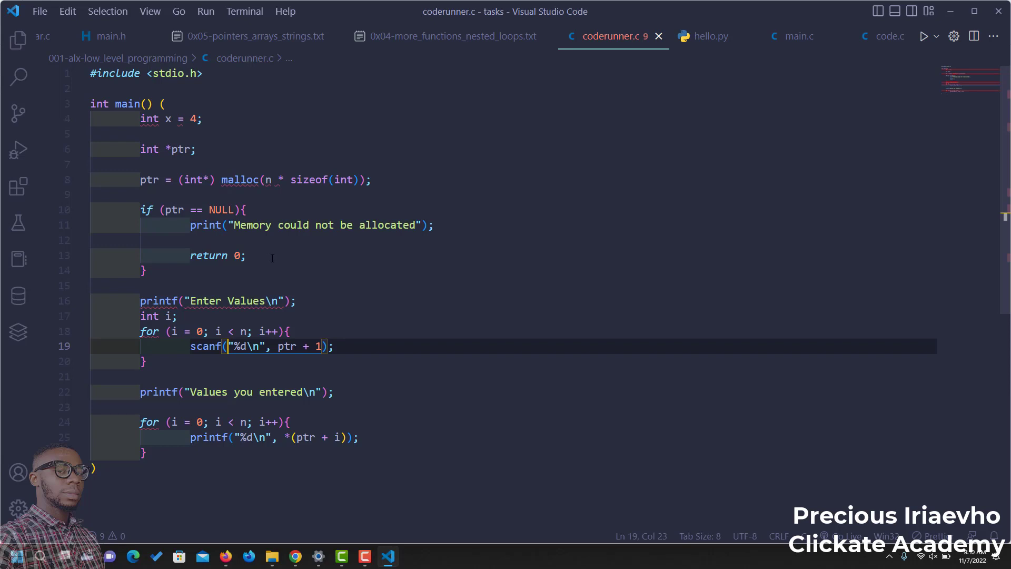
{"action": "left_click", "coordinate": [267, 241]}
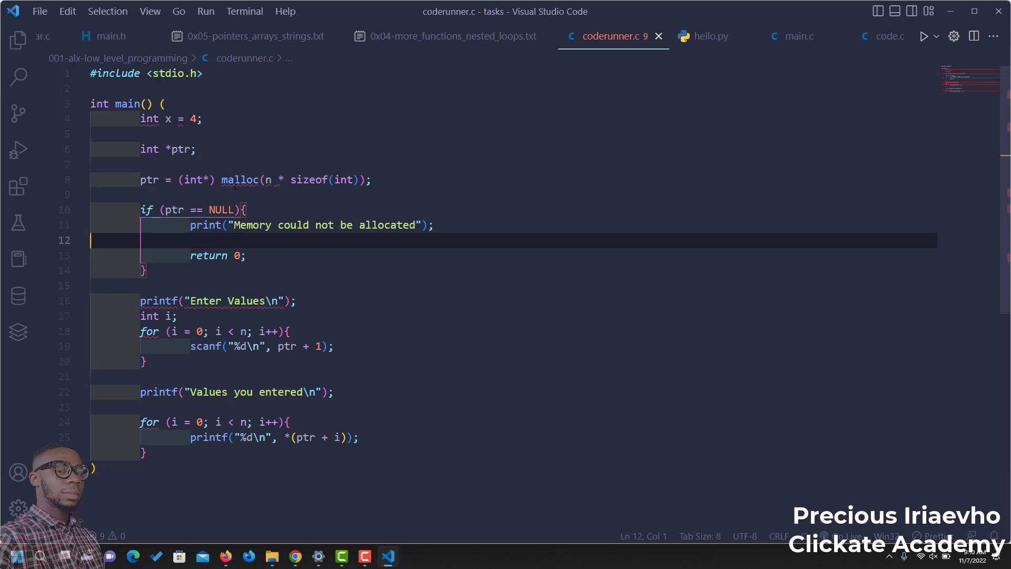
{"action": "mouse_move", "coordinate": [239, 181]}
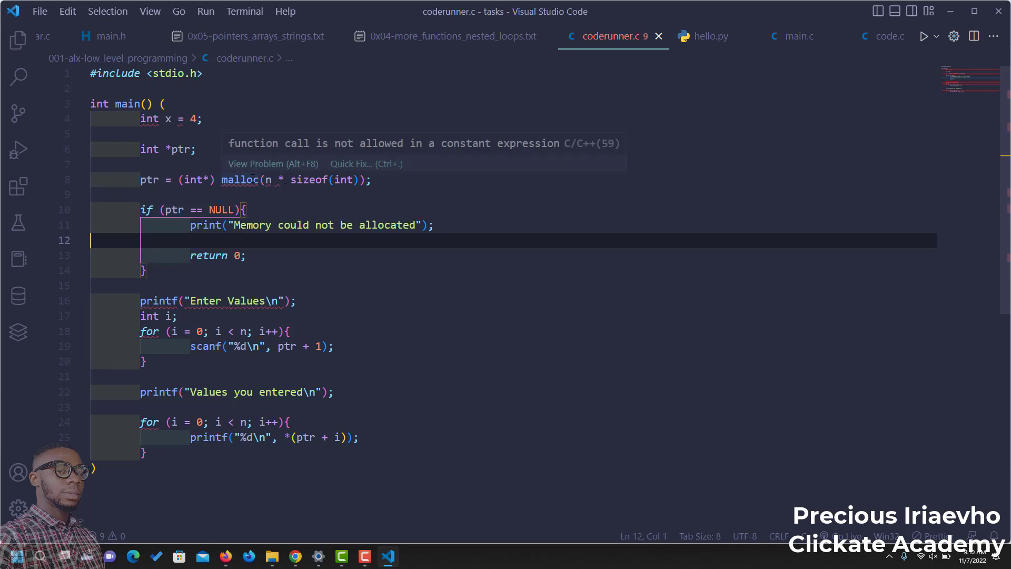
- Swap n for x in the malloc size and both loop limits, save, and review flagged lines
{"action": "left_click", "coordinate": [272, 179]}
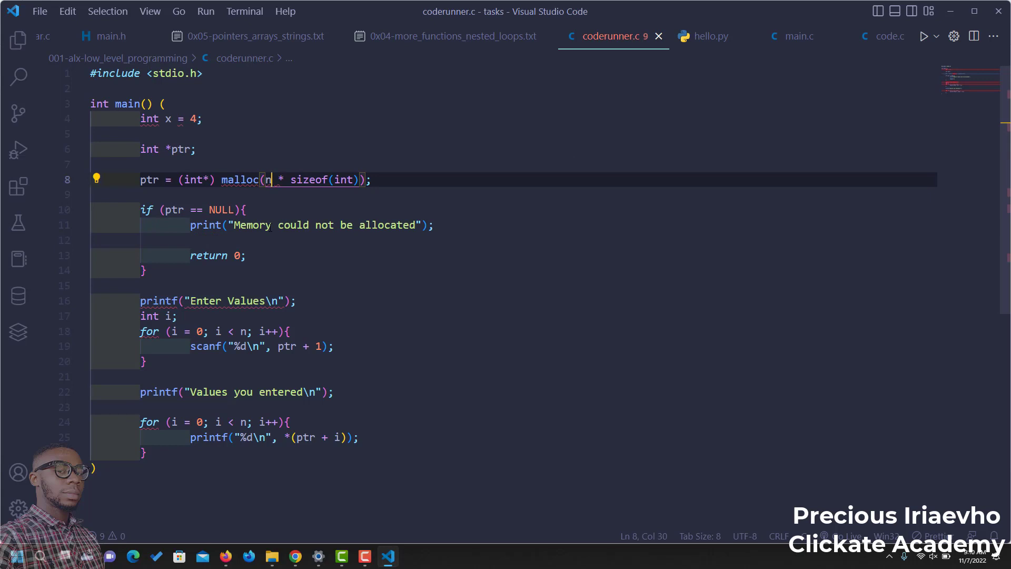
{"action": "key", "text": "BackSpace"}
{"action": "type", "text": "x"}
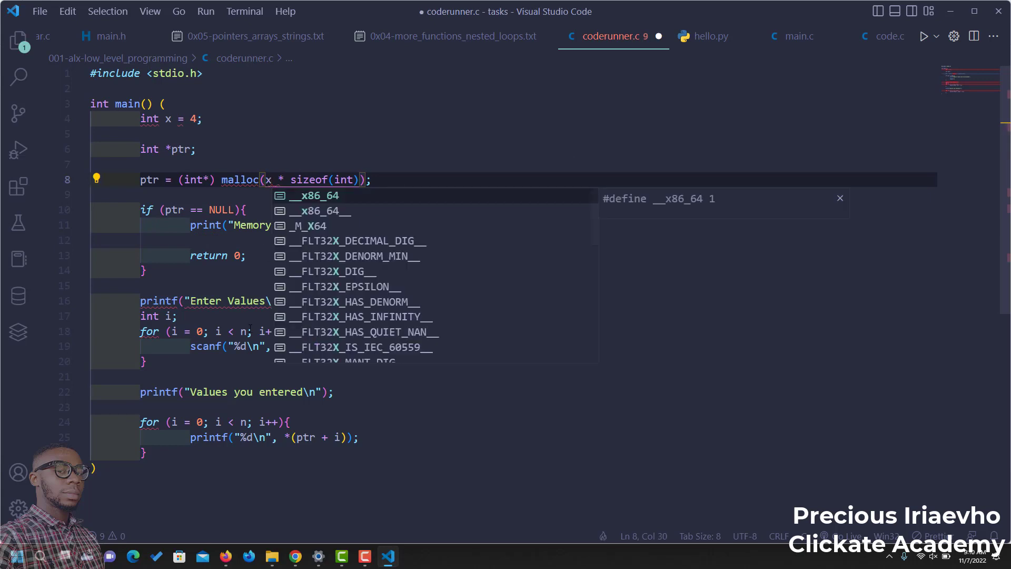
{"action": "left_click", "coordinate": [288, 330]}
{"action": "key", "text": "BackSpace"}
{"action": "type", "text": "x"}
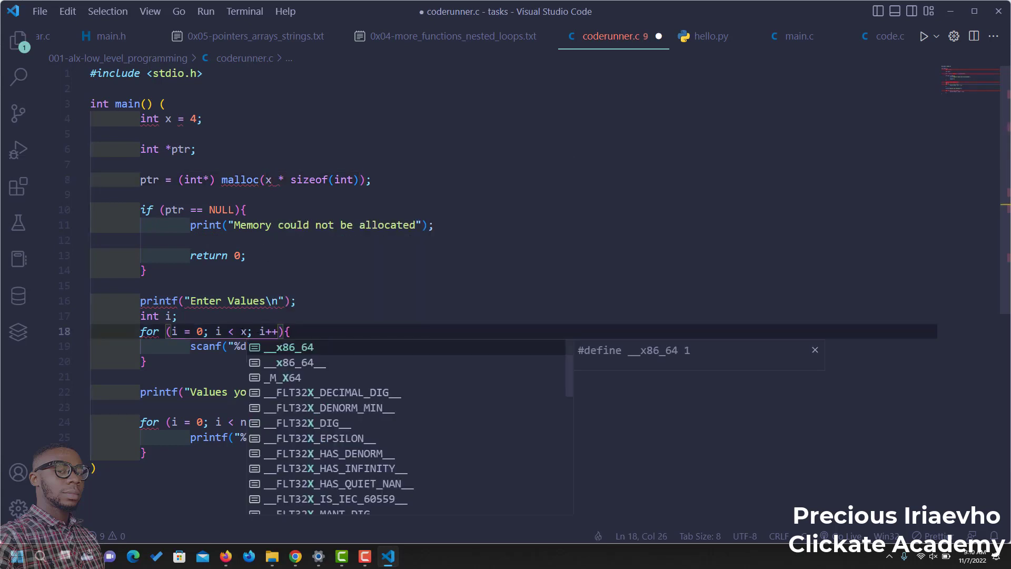
{"action": "left_click", "coordinate": [234, 331]}
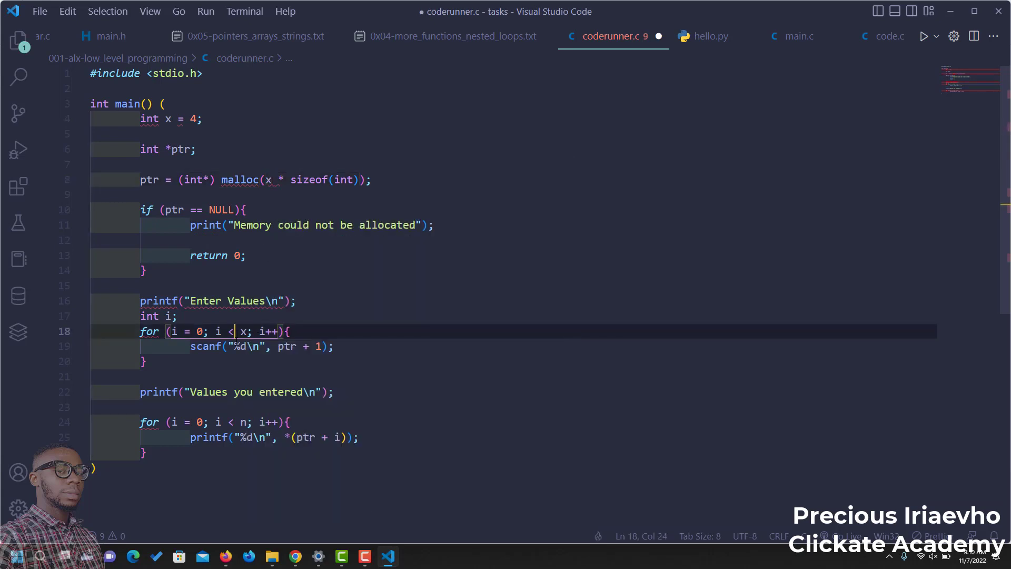
{"action": "left_click", "coordinate": [245, 422]}
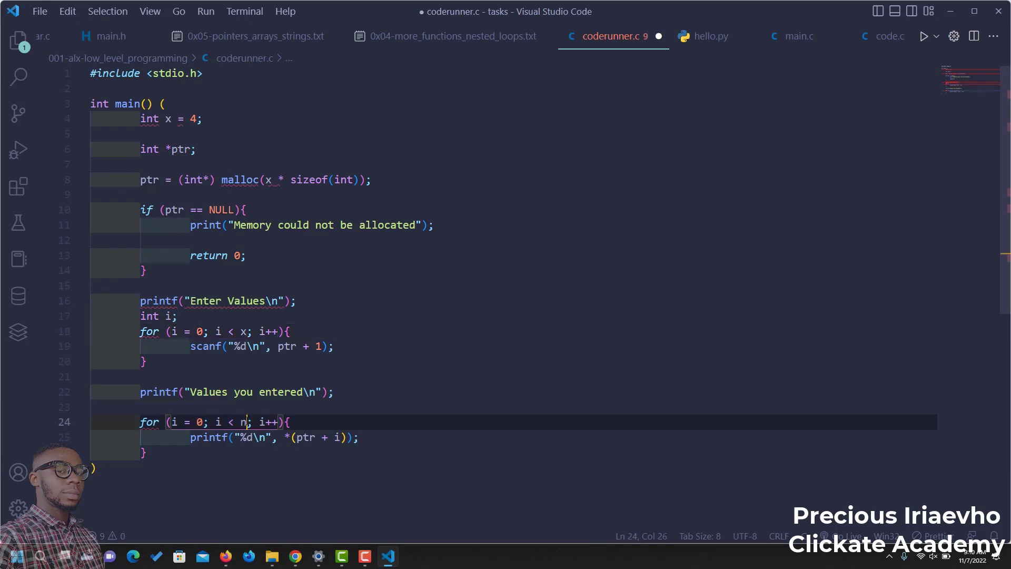
{"action": "key", "text": "BackSpace"}
{"action": "type", "text": "x"}
{"action": "key", "text": "ctrl+s"}
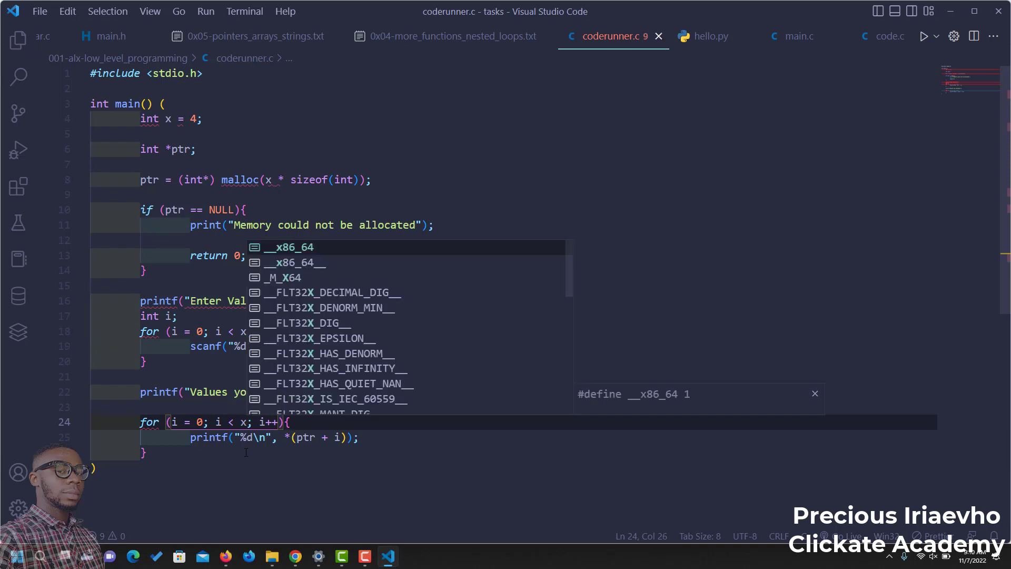
{"action": "left_click", "coordinate": [394, 226]}
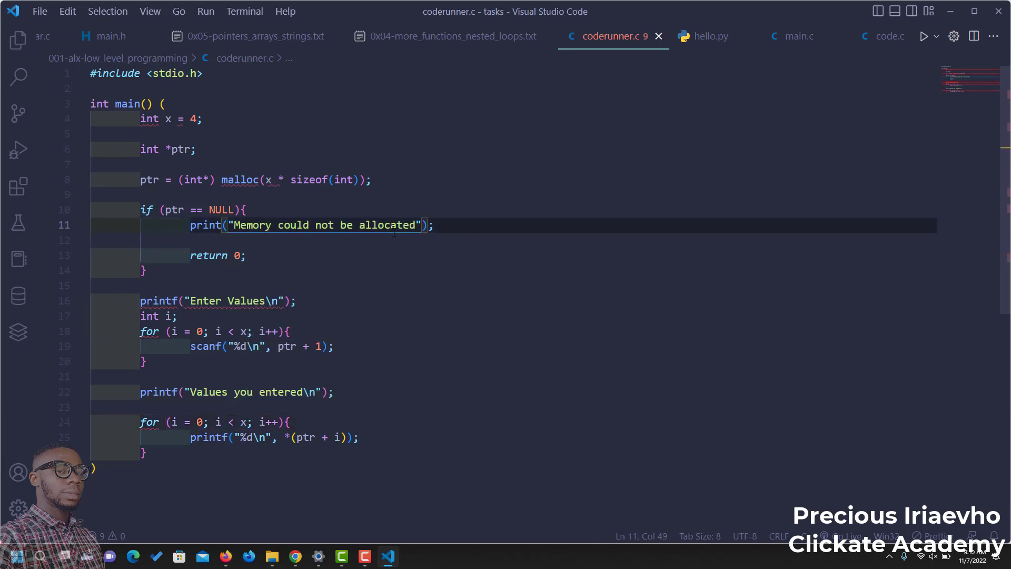
{"action": "left_click", "coordinate": [166, 119]}
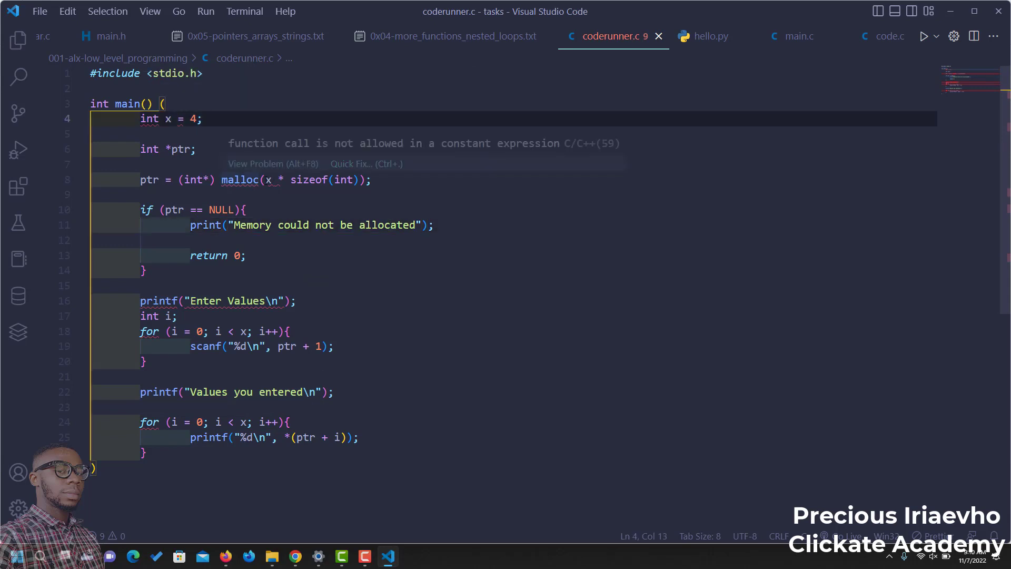
{"action": "left_click", "coordinate": [267, 179]}
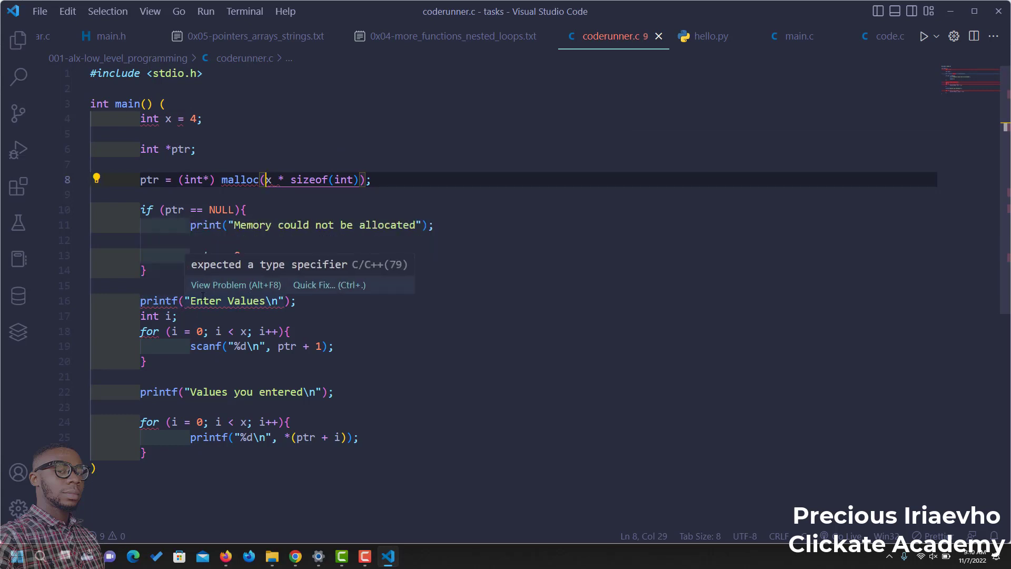
{"action": "left_click", "coordinate": [185, 318]}
{"action": "scroll", "coordinate": [292, 275], "scroll_direction": "down", "scroll_amount": 2}
{"action": "scroll", "coordinate": [302, 296], "scroll_direction": "up", "scroll_amount": 2}
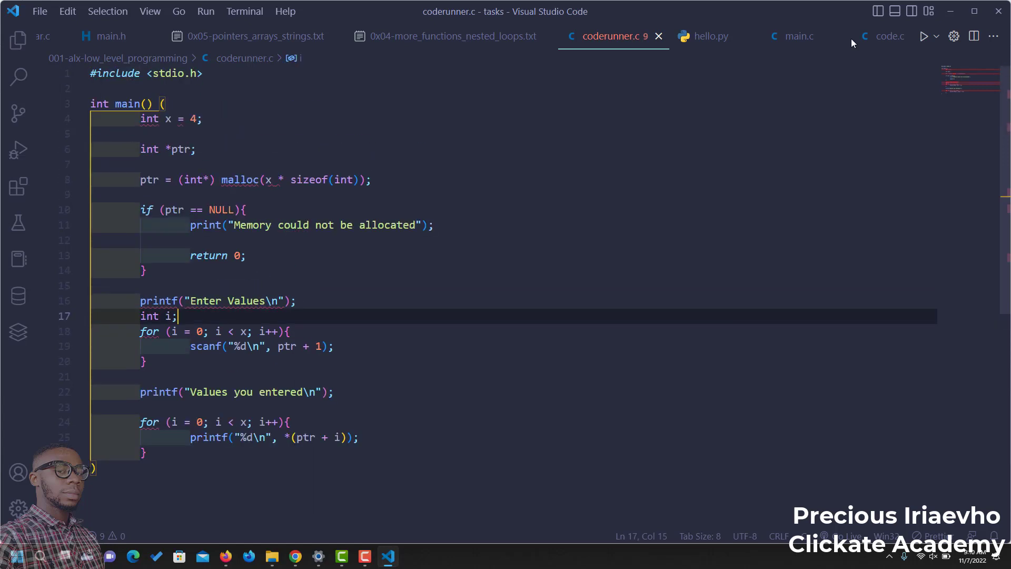
- Compile and run coderunner.c, then inspect the error at int x = 4;
{"action": "left_click", "coordinate": [923, 37]}
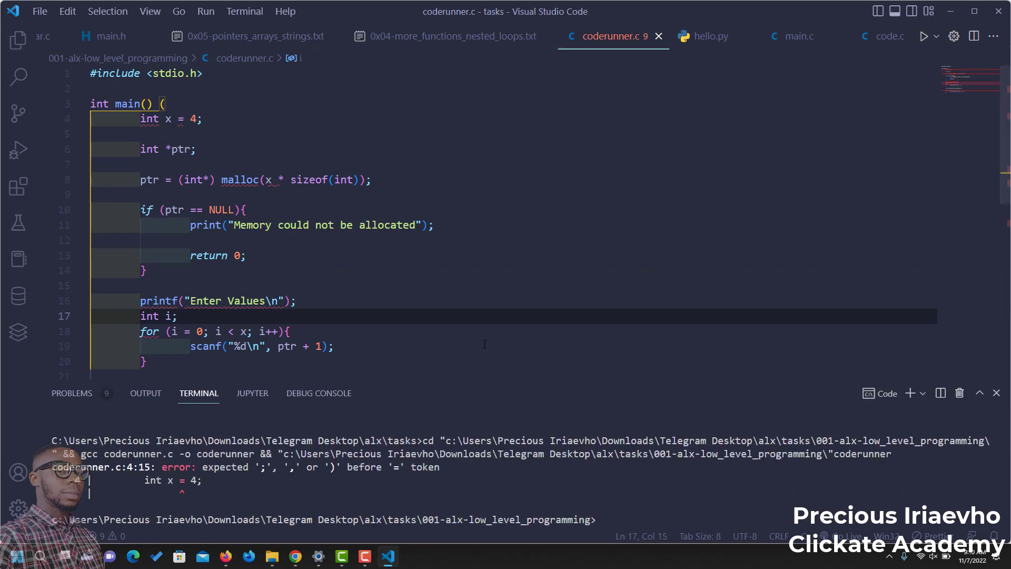
{"action": "scroll", "coordinate": [484, 343], "scroll_direction": "down", "scroll_amount": 1}
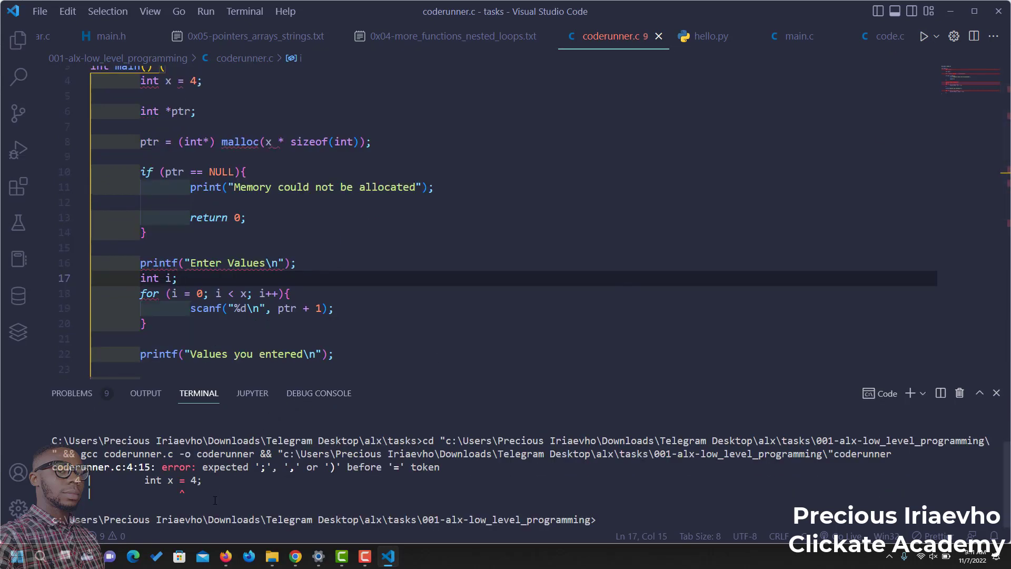
{"action": "scroll", "coordinate": [347, 509], "scroll_direction": "up", "scroll_amount": 1}
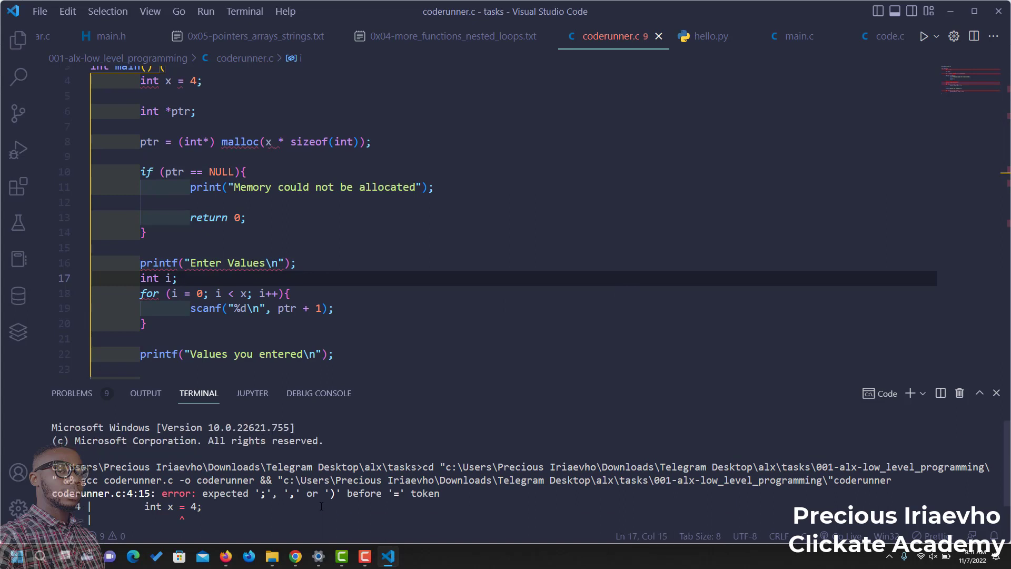
{"action": "scroll", "coordinate": [319, 504], "scroll_direction": "down", "scroll_amount": 1}
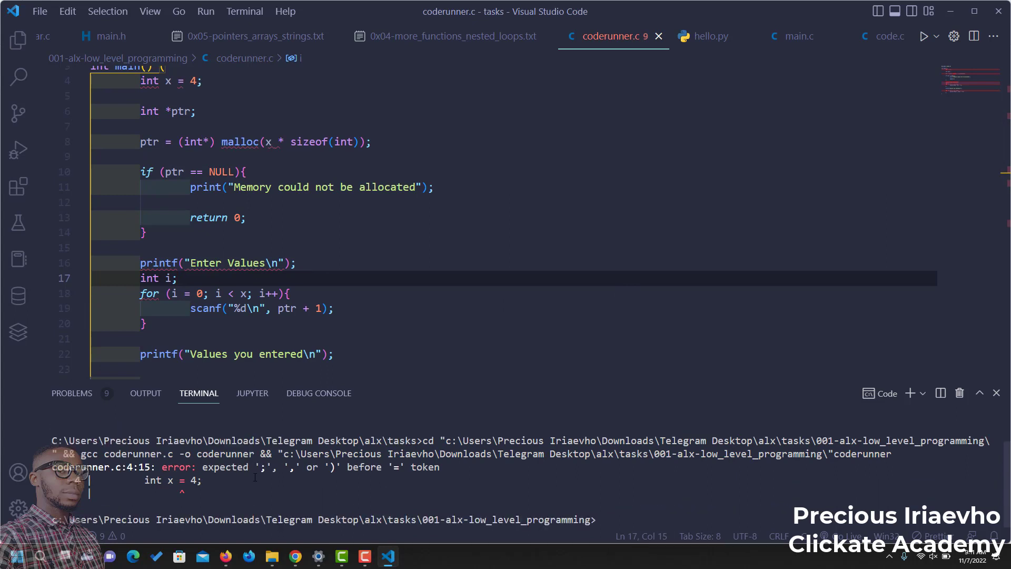
{"action": "left_click", "coordinate": [204, 80]}
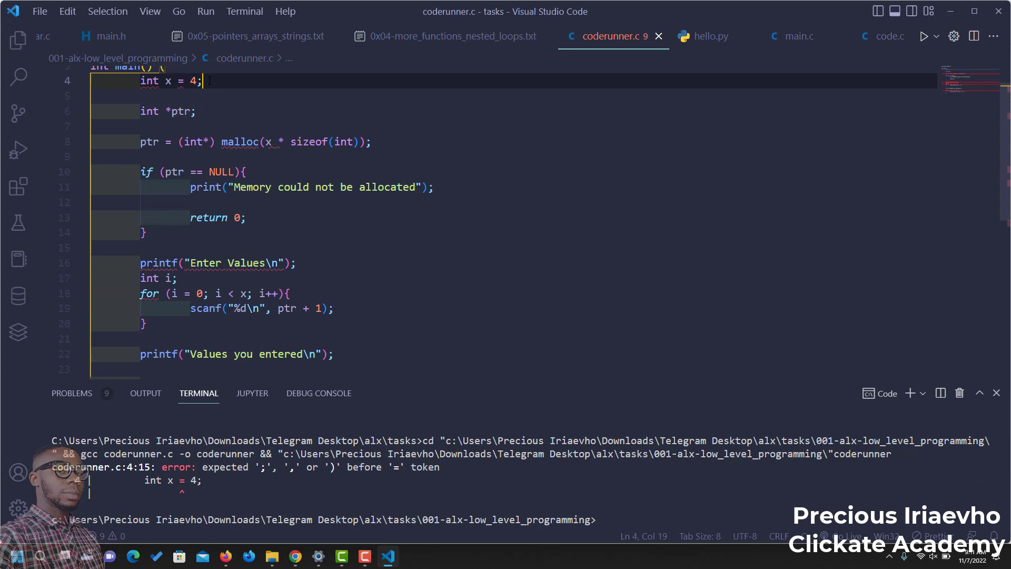
{"action": "left_click", "coordinate": [199, 112]}
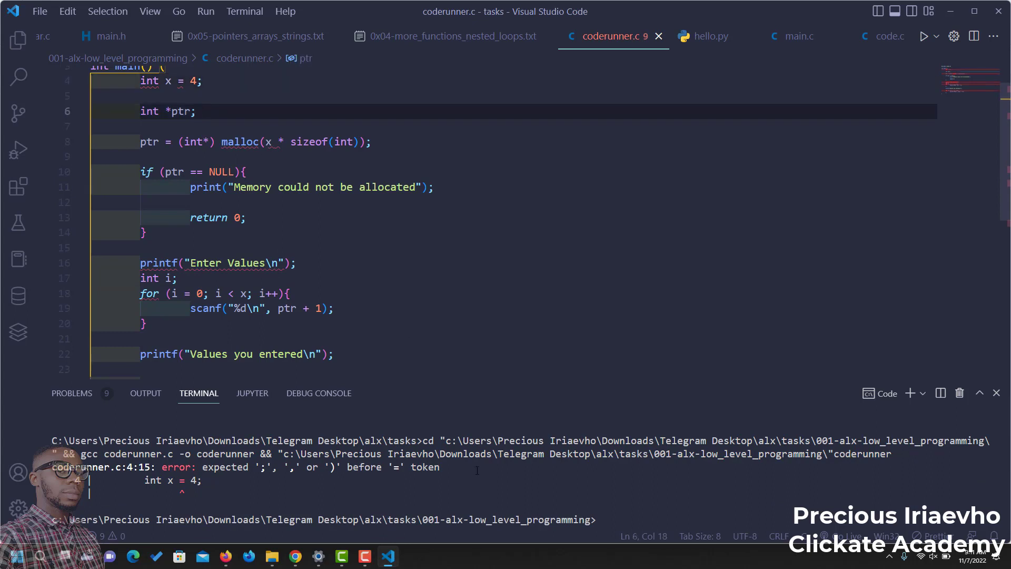
- Review the Enter Values and NULL check lines, then switch to the window holding the revised code
{"action": "left_click", "coordinate": [315, 267]}
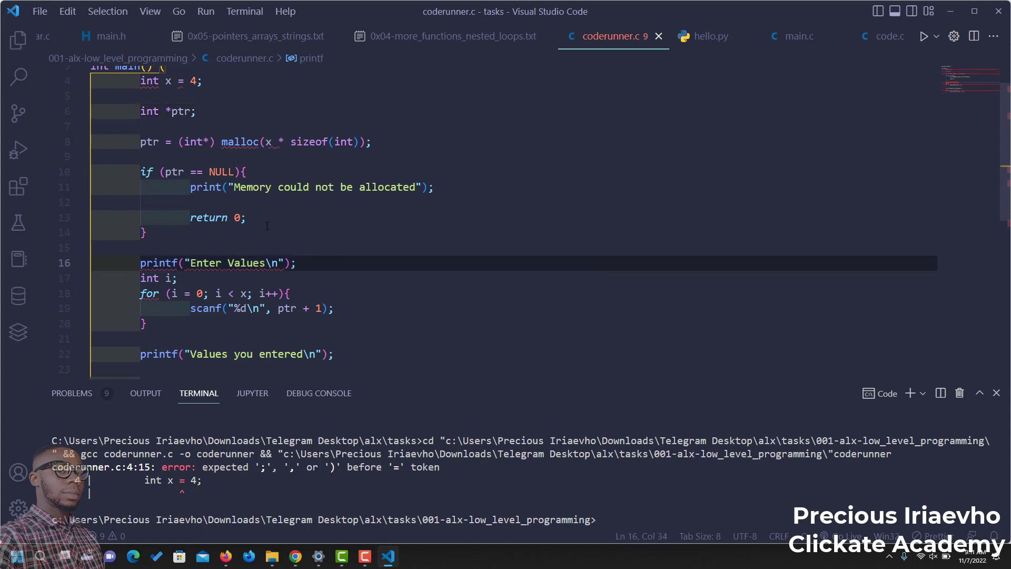
{"action": "left_click", "coordinate": [249, 205]}
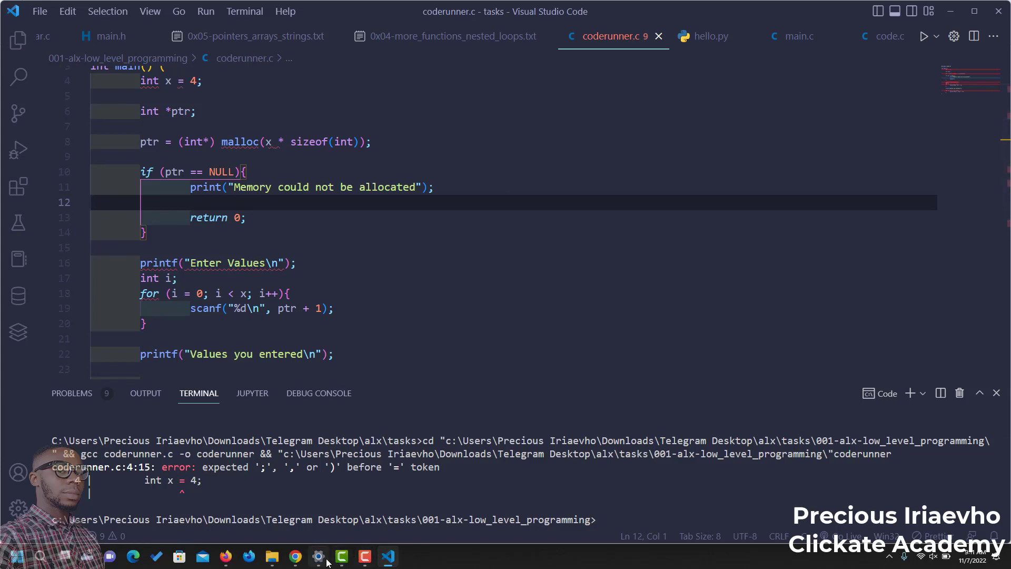
{"action": "left_click", "coordinate": [366, 557]}
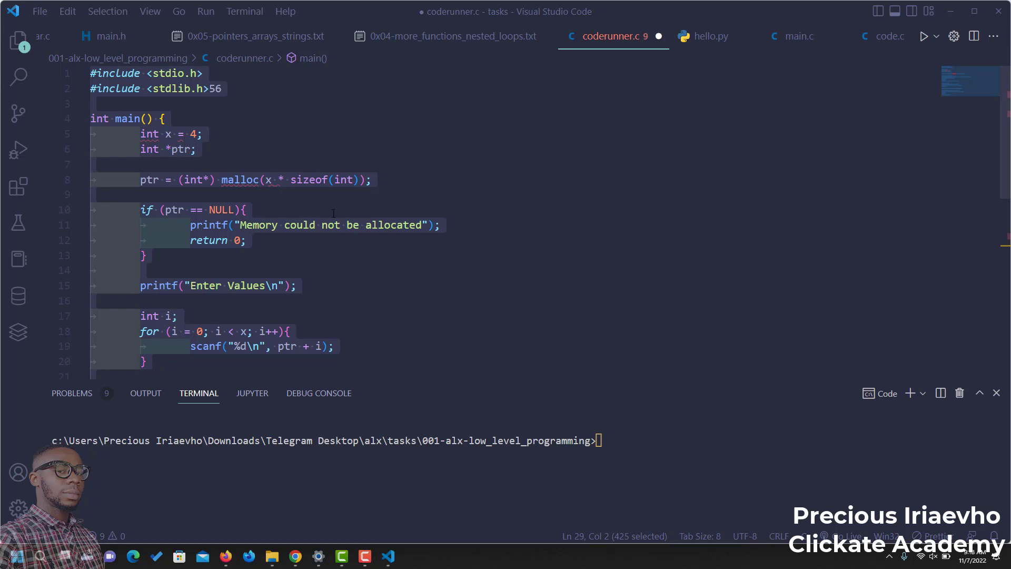
{"action": "left_click", "coordinate": [229, 88]}
{"action": "key", "text": "BackSpace"}
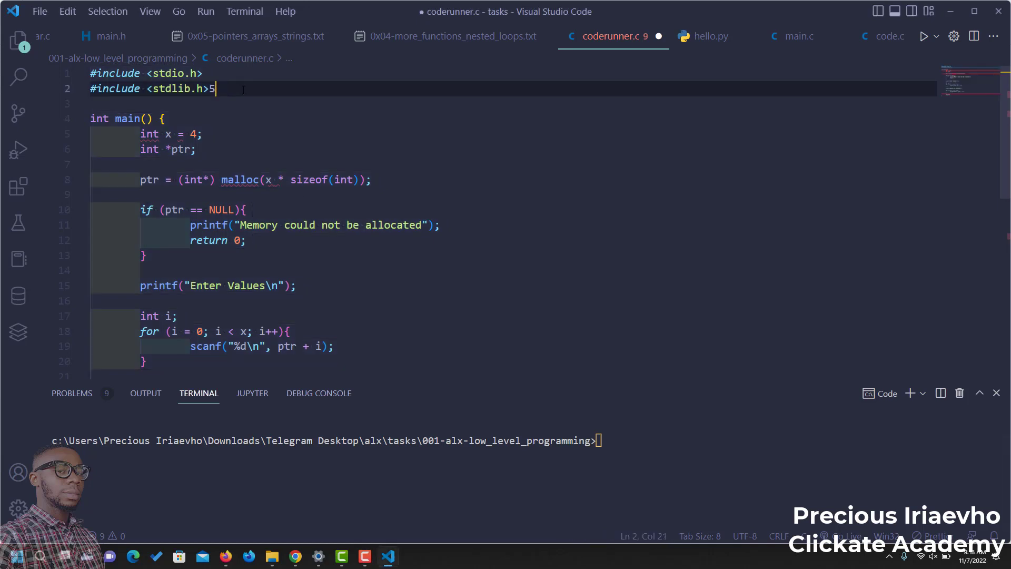
{"action": "key", "text": "BackSpace"}
{"action": "left_click", "coordinate": [230, 225]}
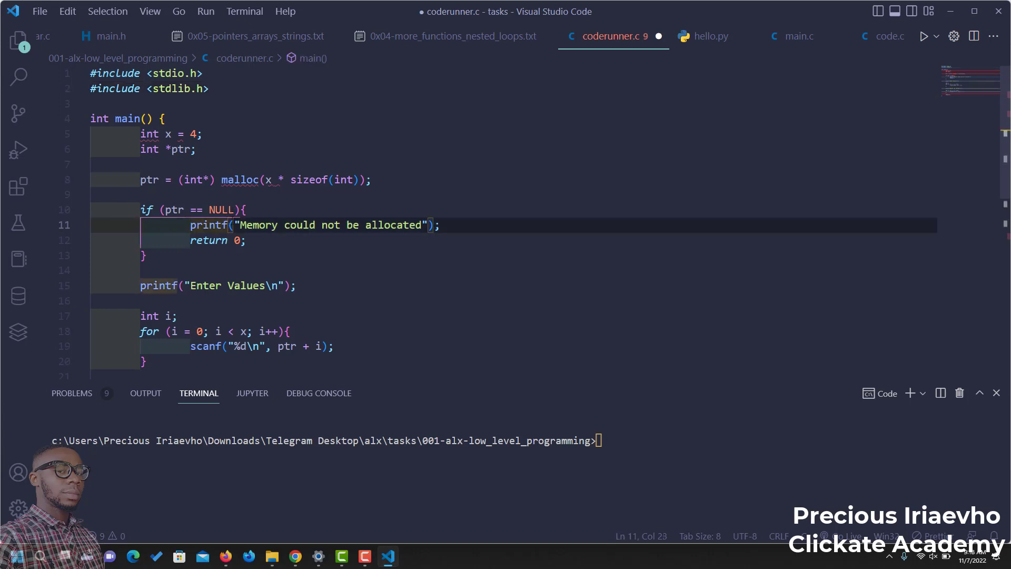
{"action": "scroll", "coordinate": [311, 230], "scroll_direction": "down", "scroll_amount": 3}
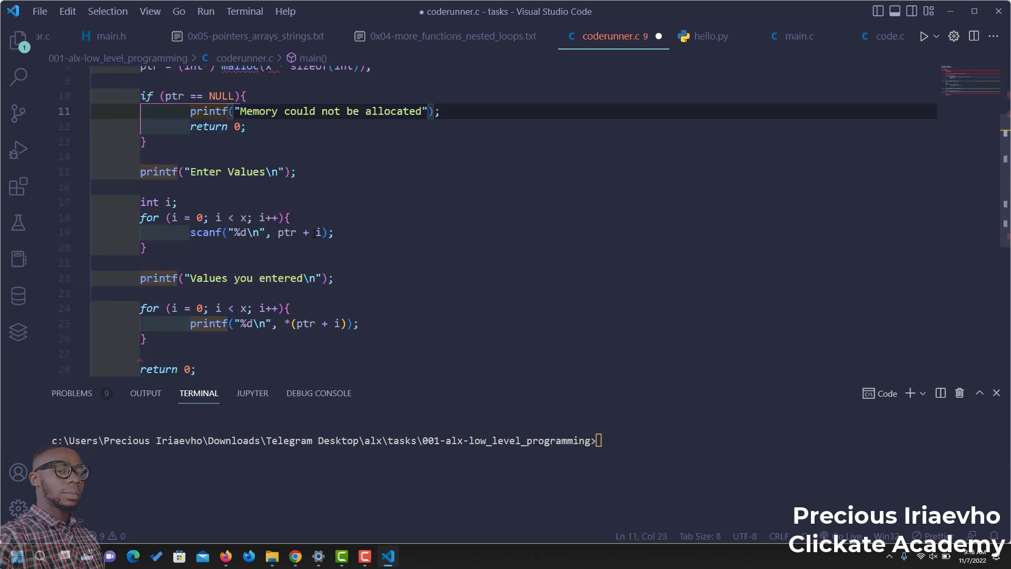
{"action": "scroll", "coordinate": [315, 253], "scroll_direction": "down", "scroll_amount": 2}
{"action": "scroll", "coordinate": [319, 284], "scroll_direction": "up", "scroll_amount": 5}
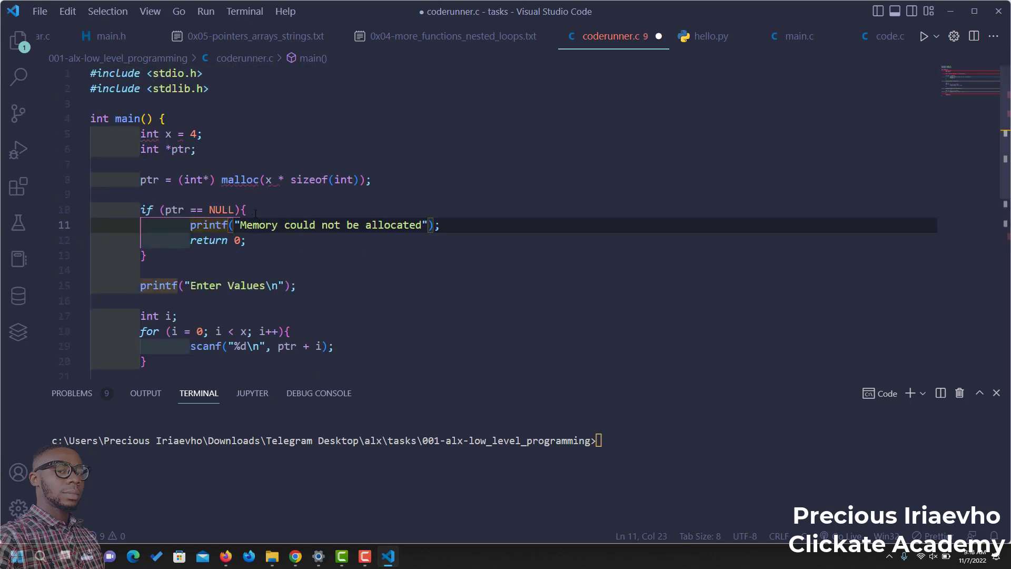
{"action": "scroll", "coordinate": [203, 134], "scroll_direction": "down", "scroll_amount": 1}
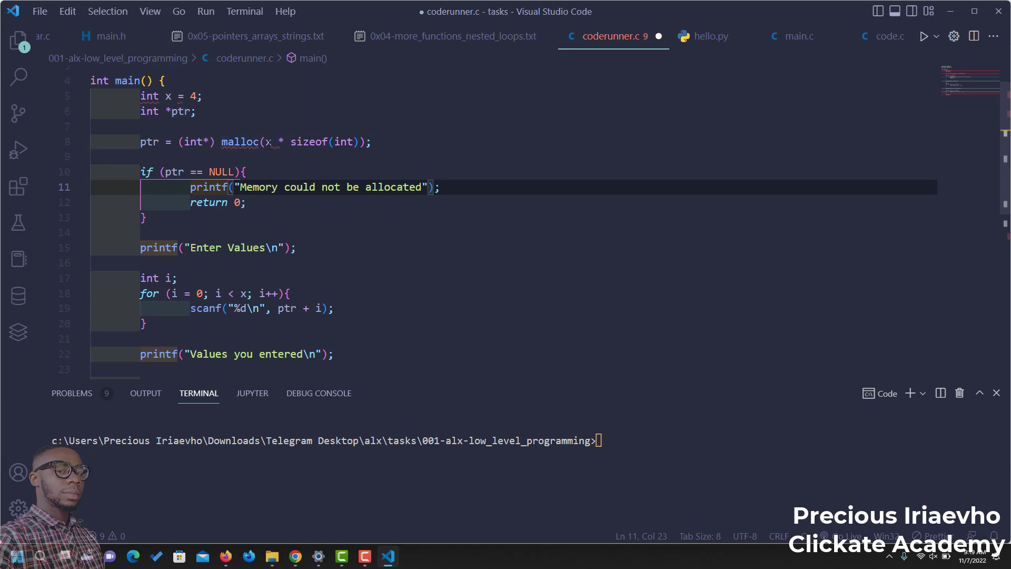
{"action": "mouse_move", "coordinate": [240, 180]}
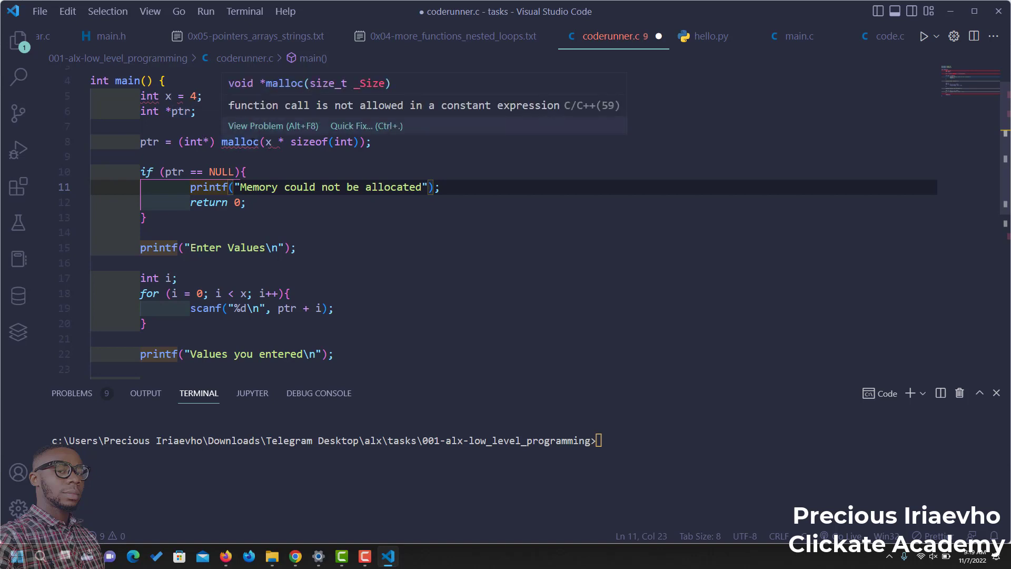
{"action": "left_click", "coordinate": [272, 142]}
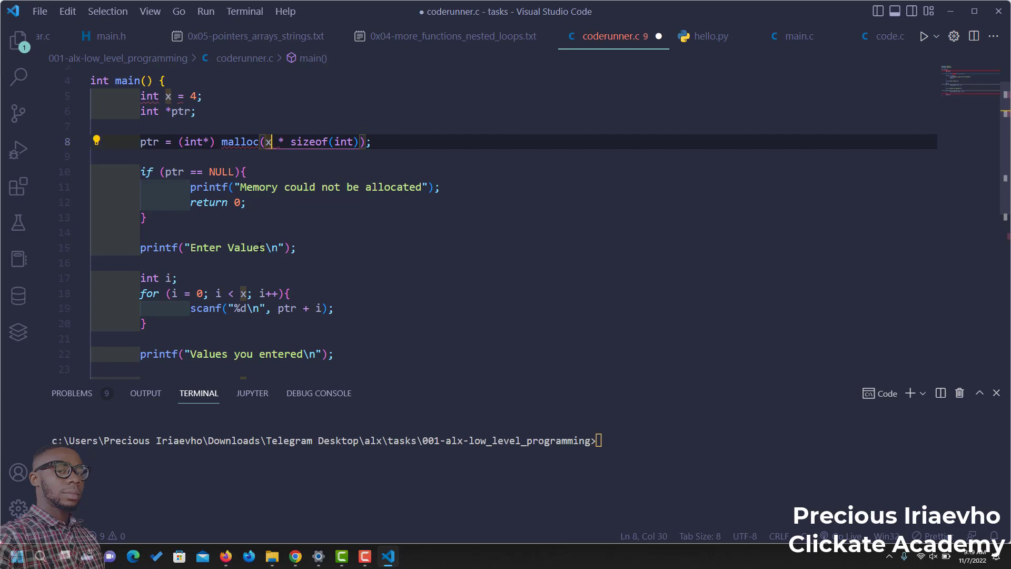
{"action": "left_click", "coordinate": [318, 252]}
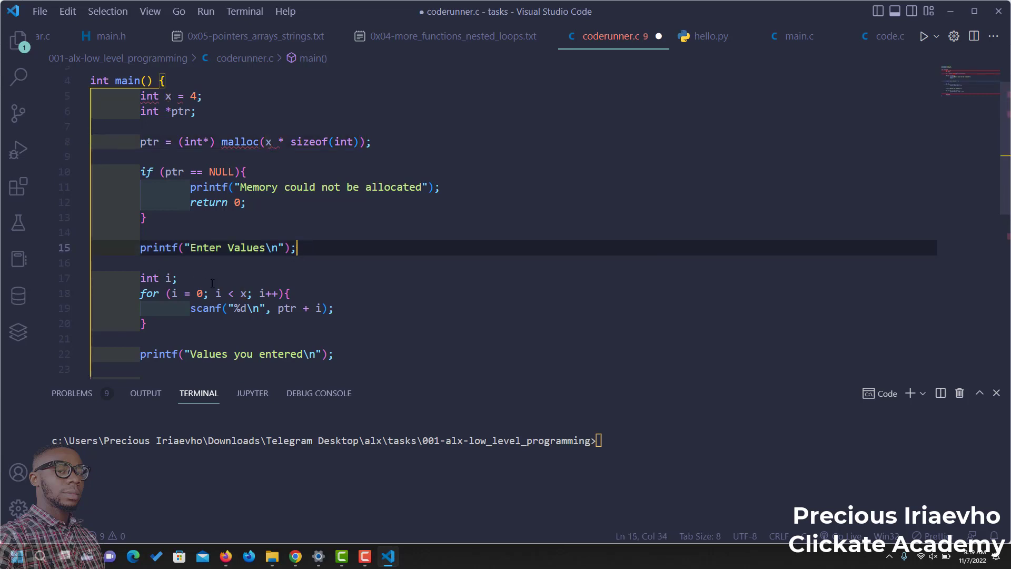
{"action": "scroll", "coordinate": [319, 251], "scroll_direction": "down", "scroll_amount": 1}
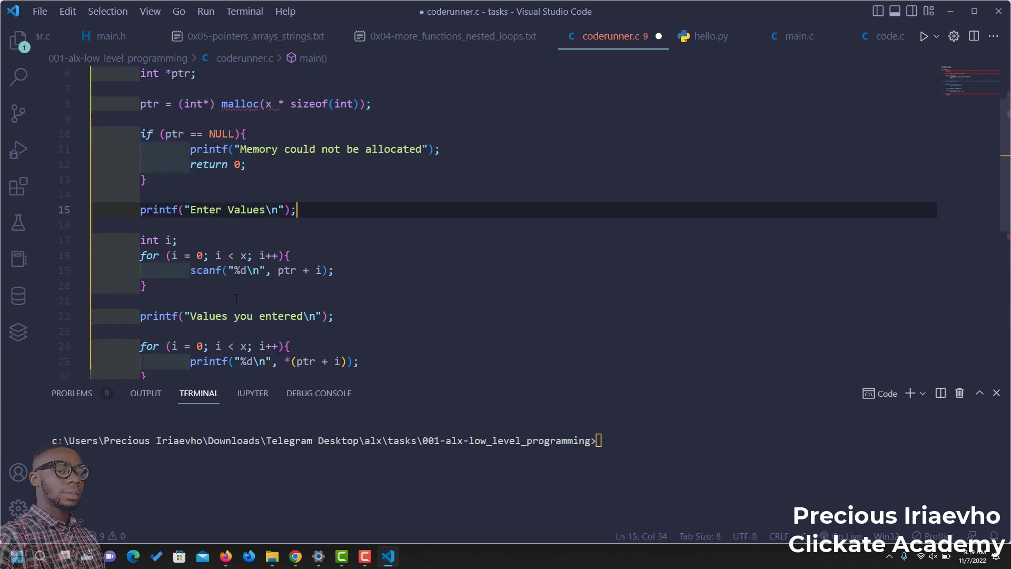
{"action": "scroll", "coordinate": [319, 251], "scroll_direction": "down", "scroll_amount": 2}
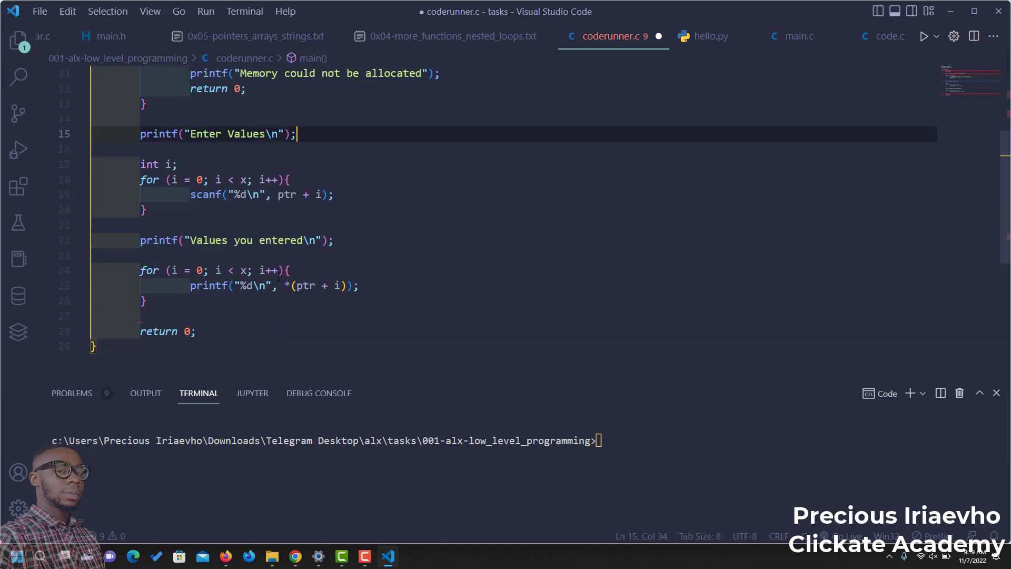
- Insert free(ptr); after the printing loop, before return 0, and save coderunner.c
{"action": "left_click", "coordinate": [157, 300]}
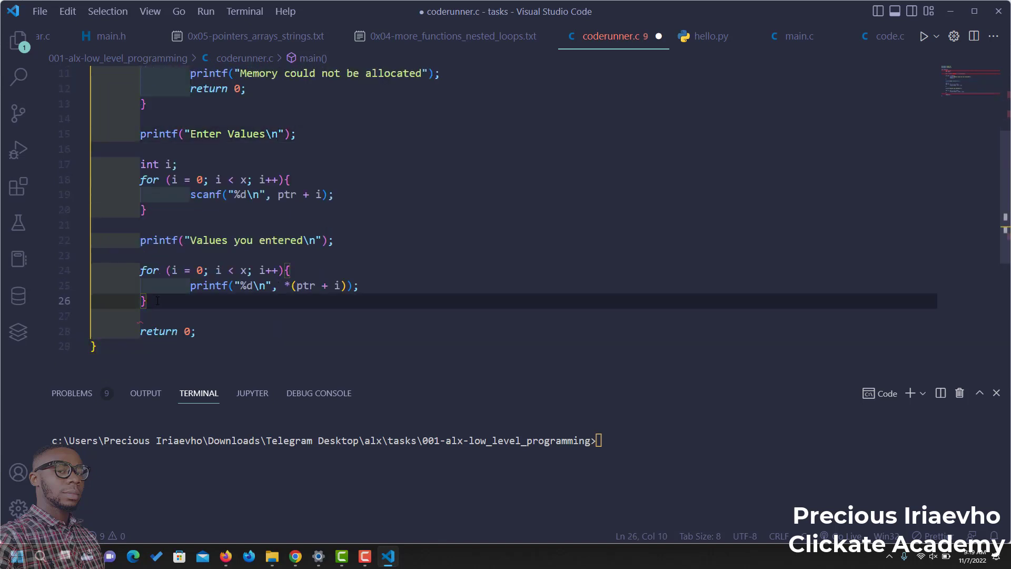
{"action": "key", "text": "Return"}
{"action": "key", "text": "Return"}
{"action": "type", "text": "free"}
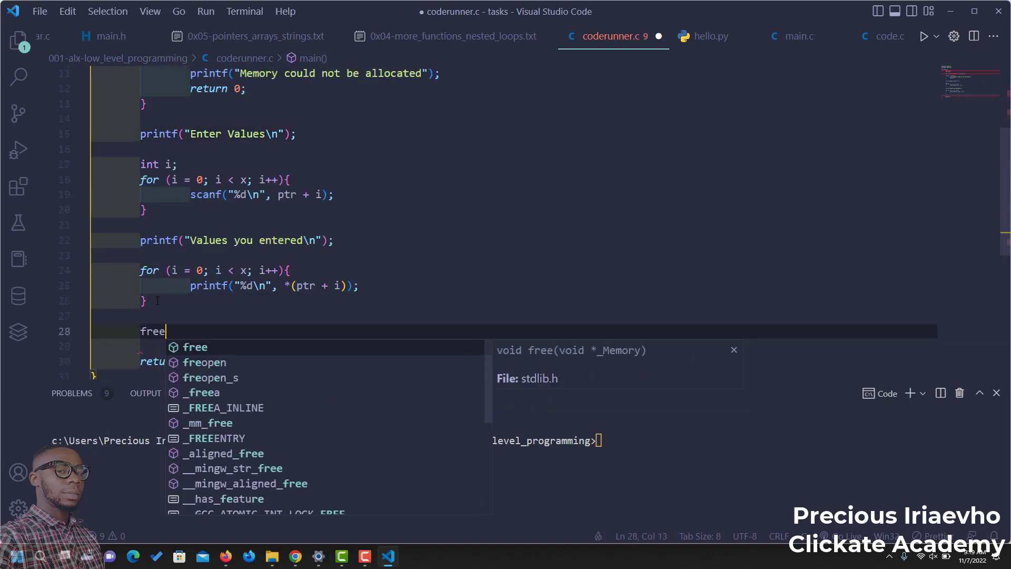
{"action": "type", "text": "("}
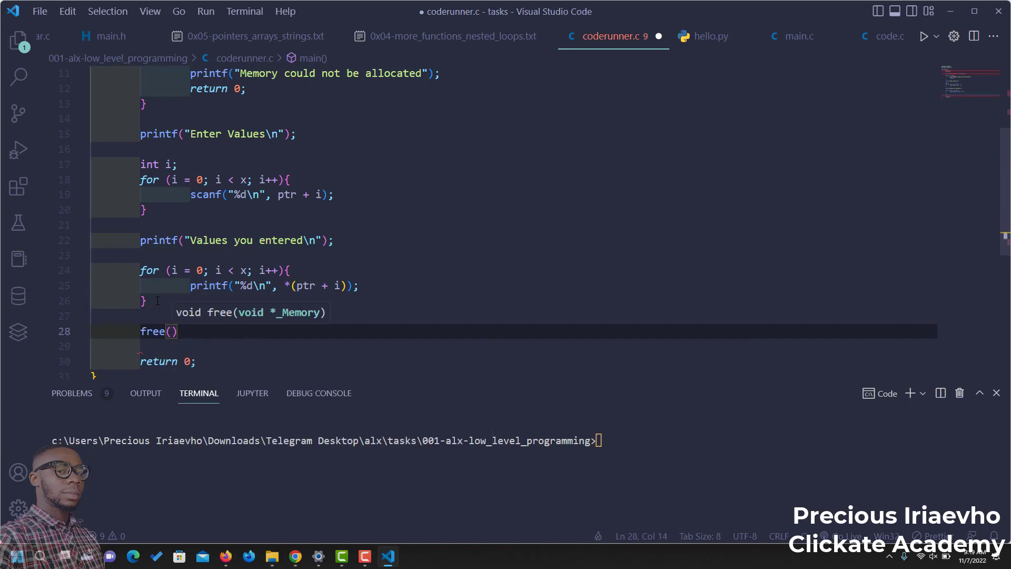
{"action": "type", "text": "ptr)"}
{"action": "key", "text": "Down"}
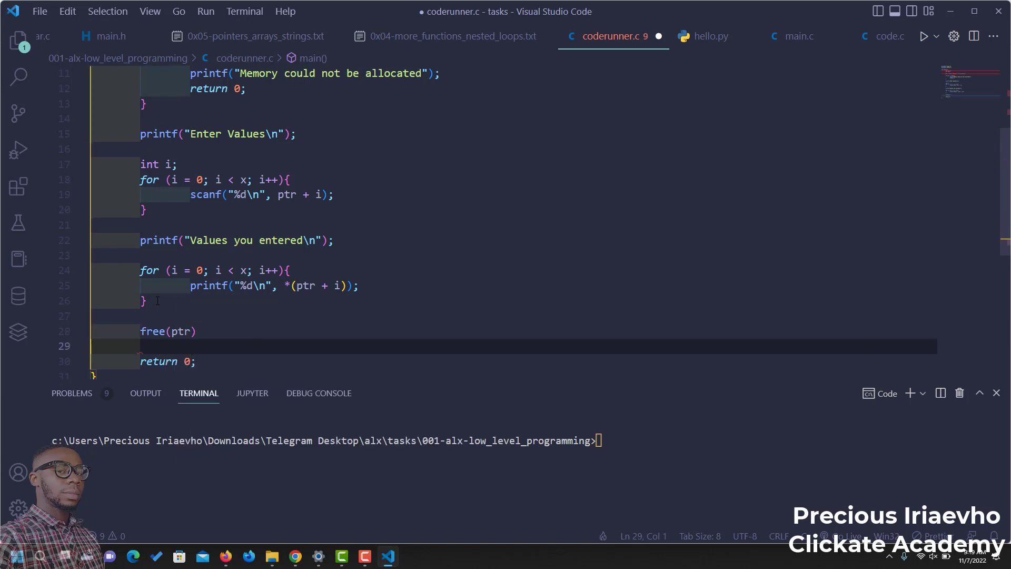
{"action": "key", "text": "Up"}
{"action": "type", "text": ";"}
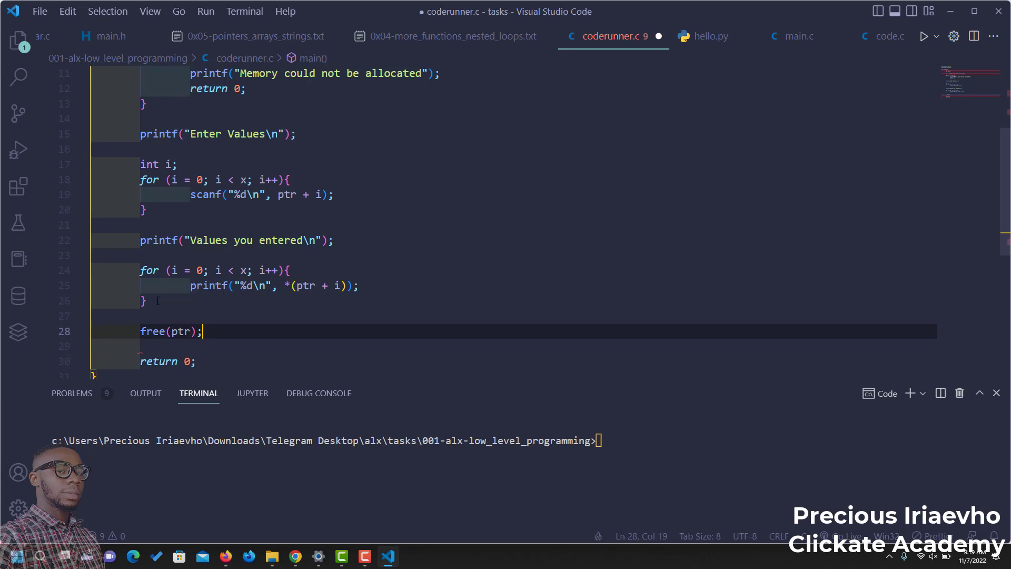
{"action": "key", "text": "ctrl+s"}
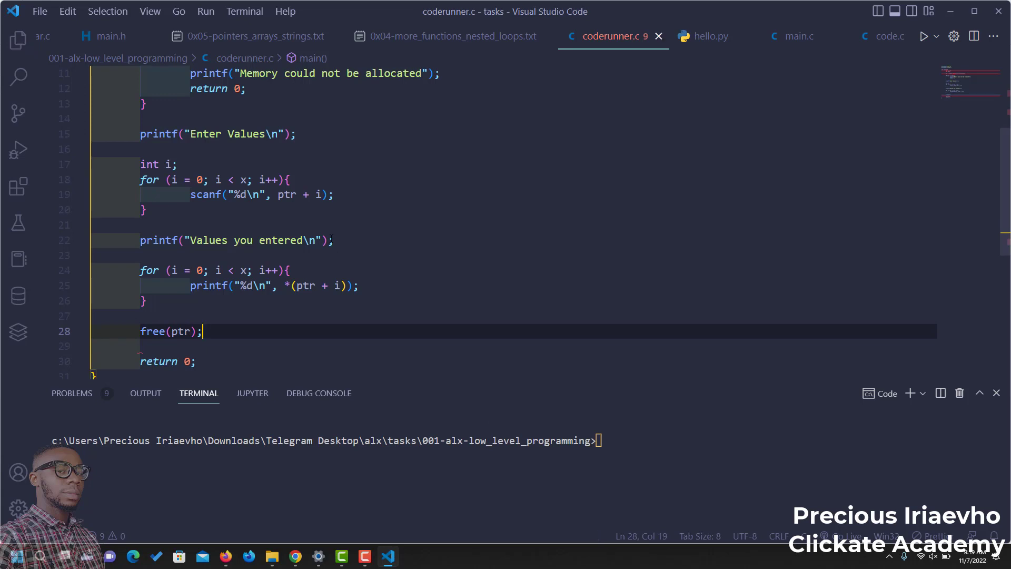
{"action": "scroll", "coordinate": [245, 210], "scroll_direction": "up", "scroll_amount": 3}
{"action": "scroll", "coordinate": [272, 198], "scroll_direction": "down", "scroll_amount": 3}
- Run coderunner.c from the terminal and enlarge the terminal panel
{"action": "left_click", "coordinate": [567, 416]}
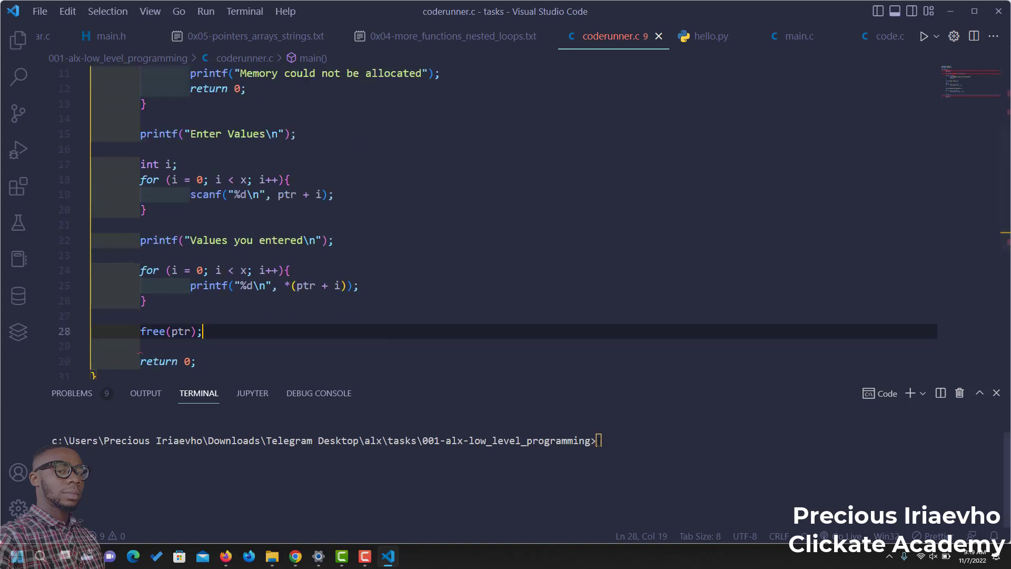
{"action": "left_click", "coordinate": [923, 37]}
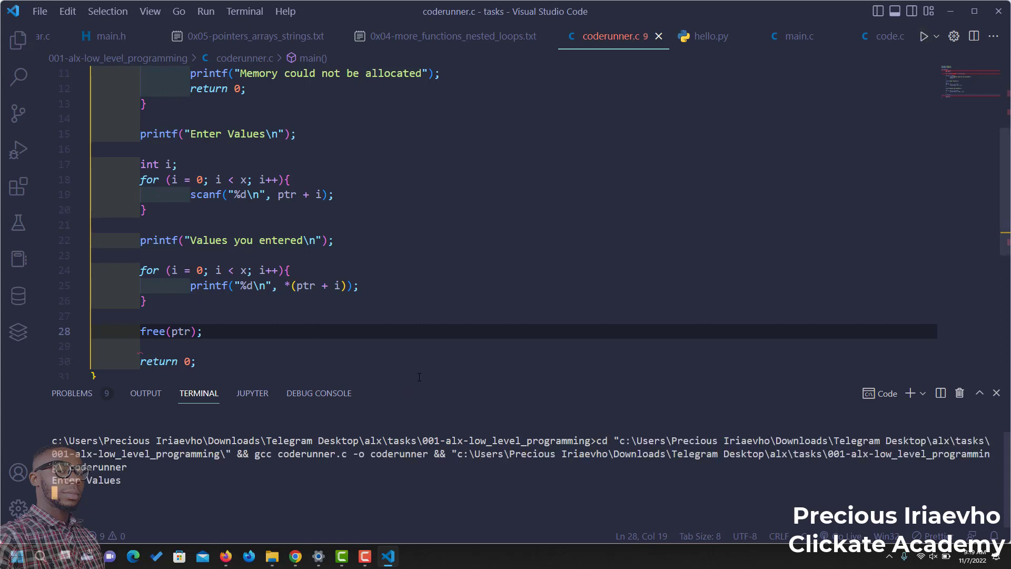
{"action": "left_click_drag", "start_coordinate": [419, 381], "coordinate": [440, 232]}
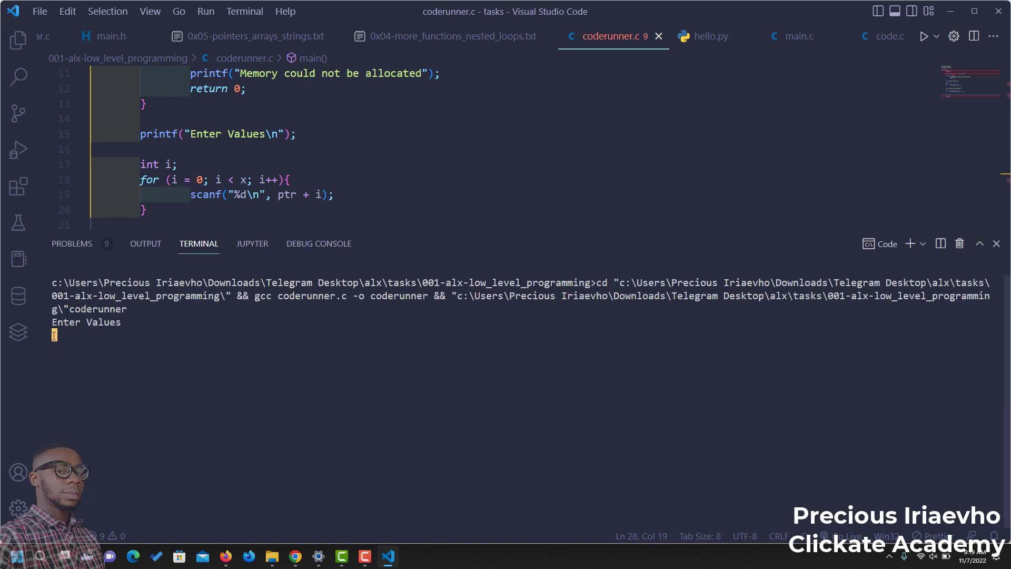
{"action": "type", "text": "23"}
- Enter the values 23, 54, 76, 89 and 90 at the program's prompt
{"action": "key", "text": "Return"}
{"action": "type", "text": "54"}
{"action": "key", "text": "Return"}
{"action": "type", "text": "76"}
{"action": "key", "text": "Return"}
{"action": "type", "text": "89"}
{"action": "key", "text": "Return"}
{"action": "type", "text": "90"}
{"action": "key", "text": "Return"}
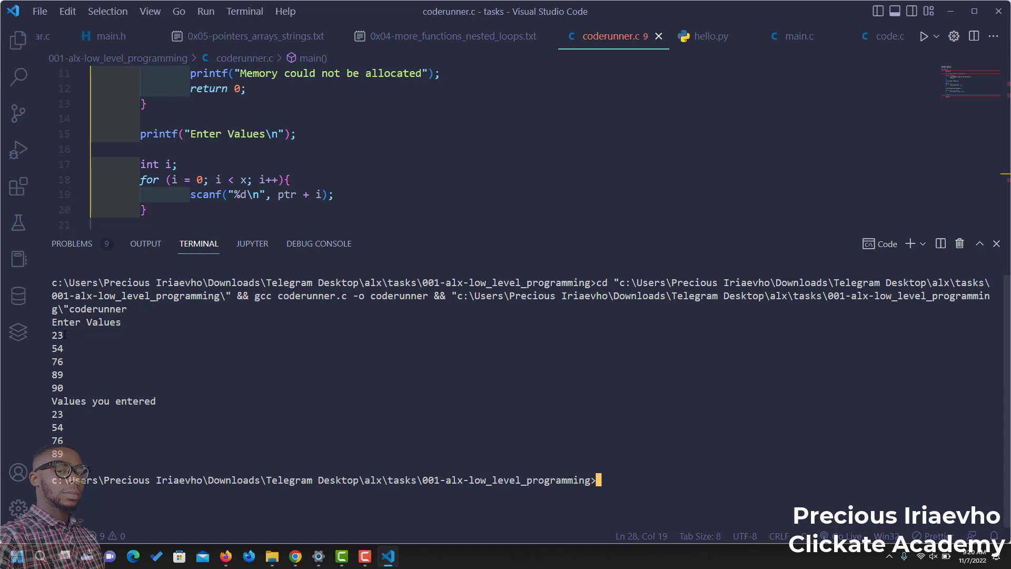
{"action": "left_click_drag", "start_coordinate": [52, 329], "coordinate": [54, 375]}
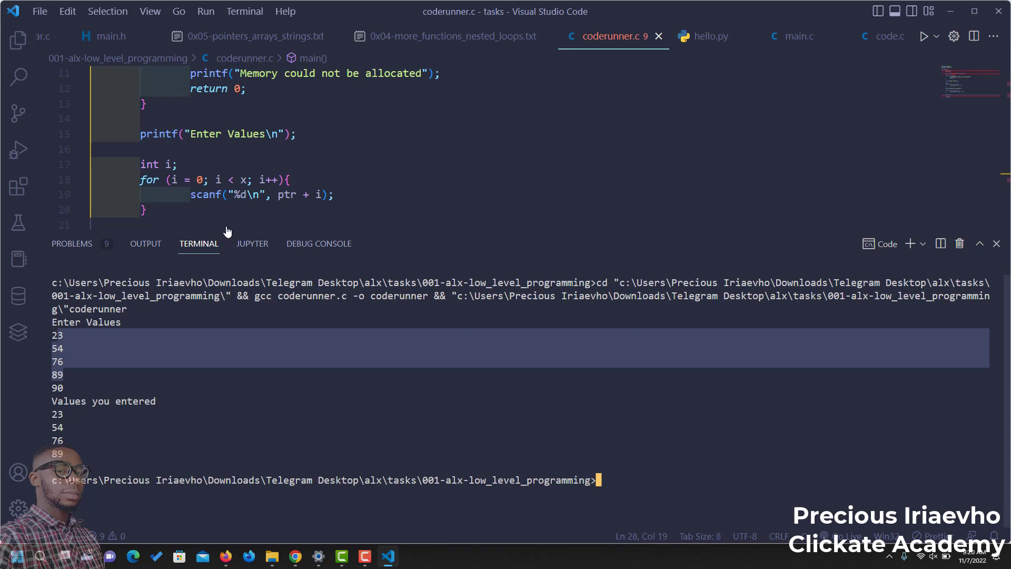
{"action": "scroll", "coordinate": [226, 227], "scroll_direction": "down", "scroll_amount": 2}
{"action": "scroll", "coordinate": [220, 184], "scroll_direction": "down", "scroll_amount": 1}
{"action": "left_click", "coordinate": [285, 188]}
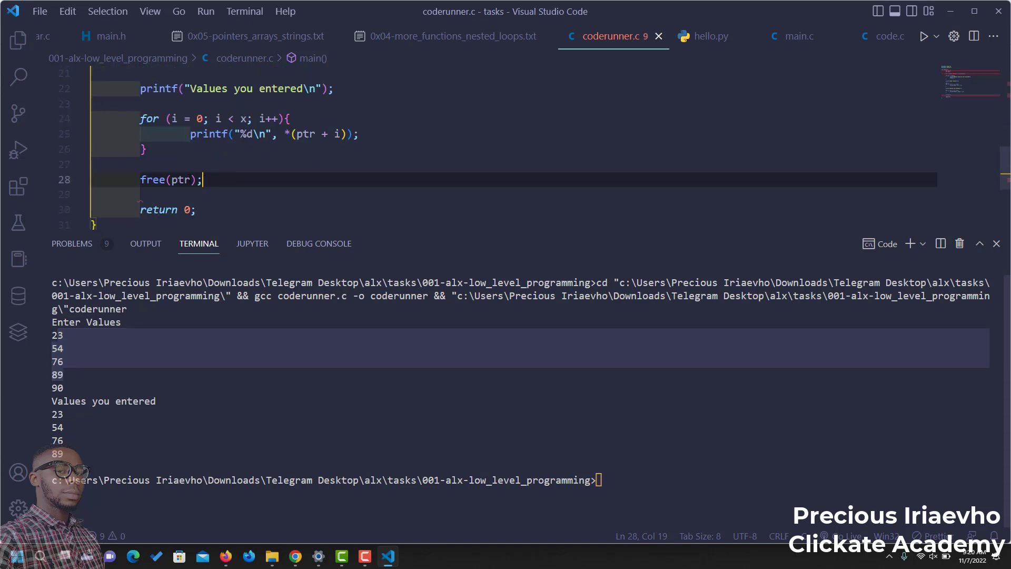